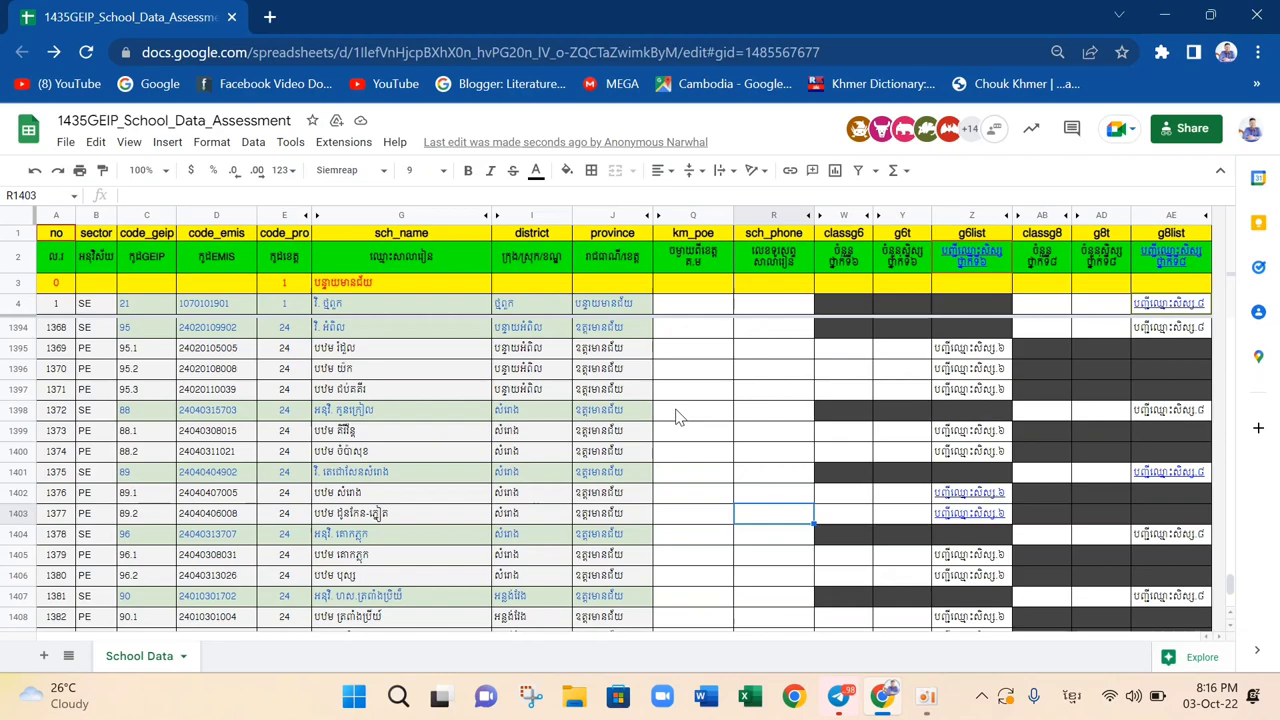
# - Review the School Data list from the first province's rows down to the province 24 heading in row 1372
pyautogui.scroll(20, 675, 417)
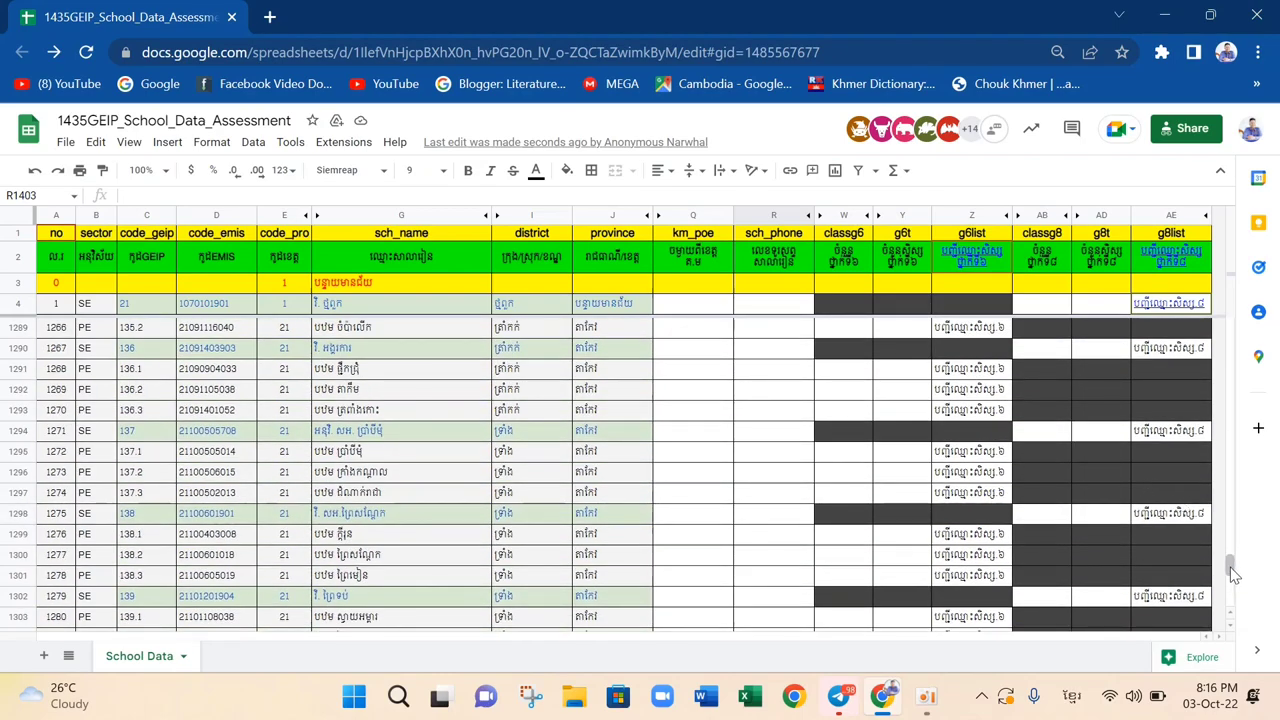
pyautogui.moveTo(1233, 567); pyautogui.dragTo(1238, 318)
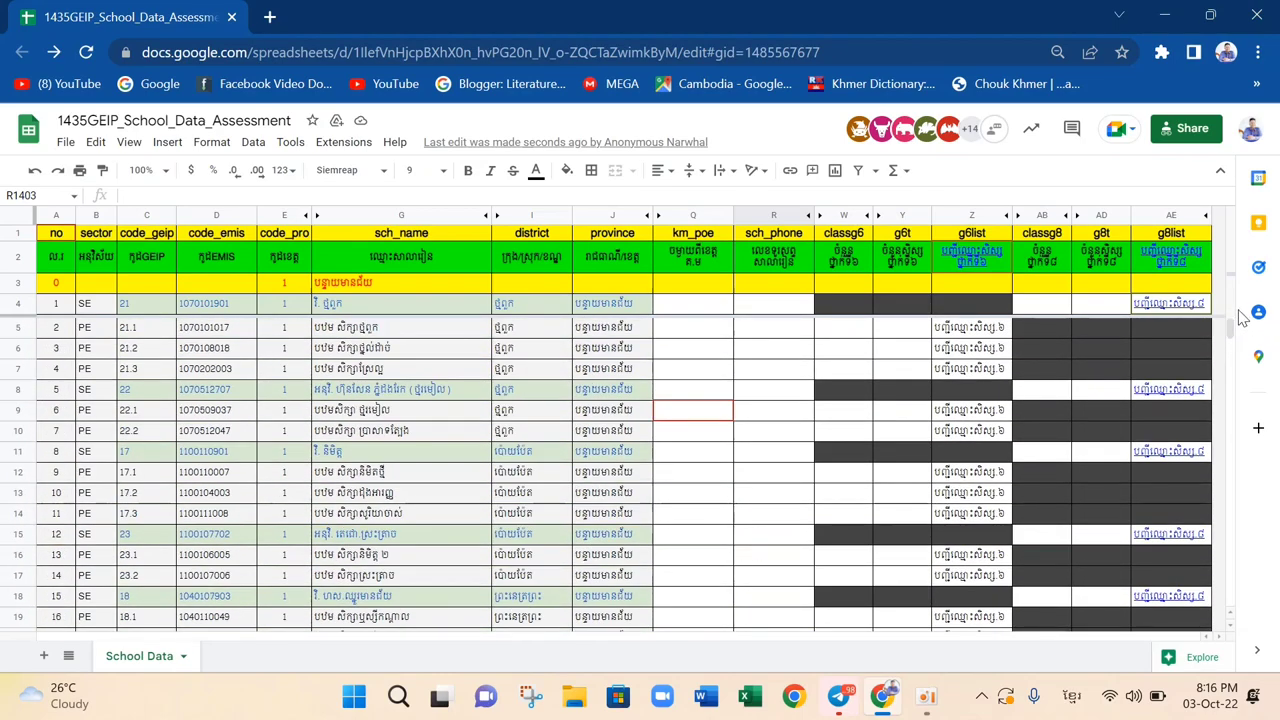
pyautogui.click(748, 452)
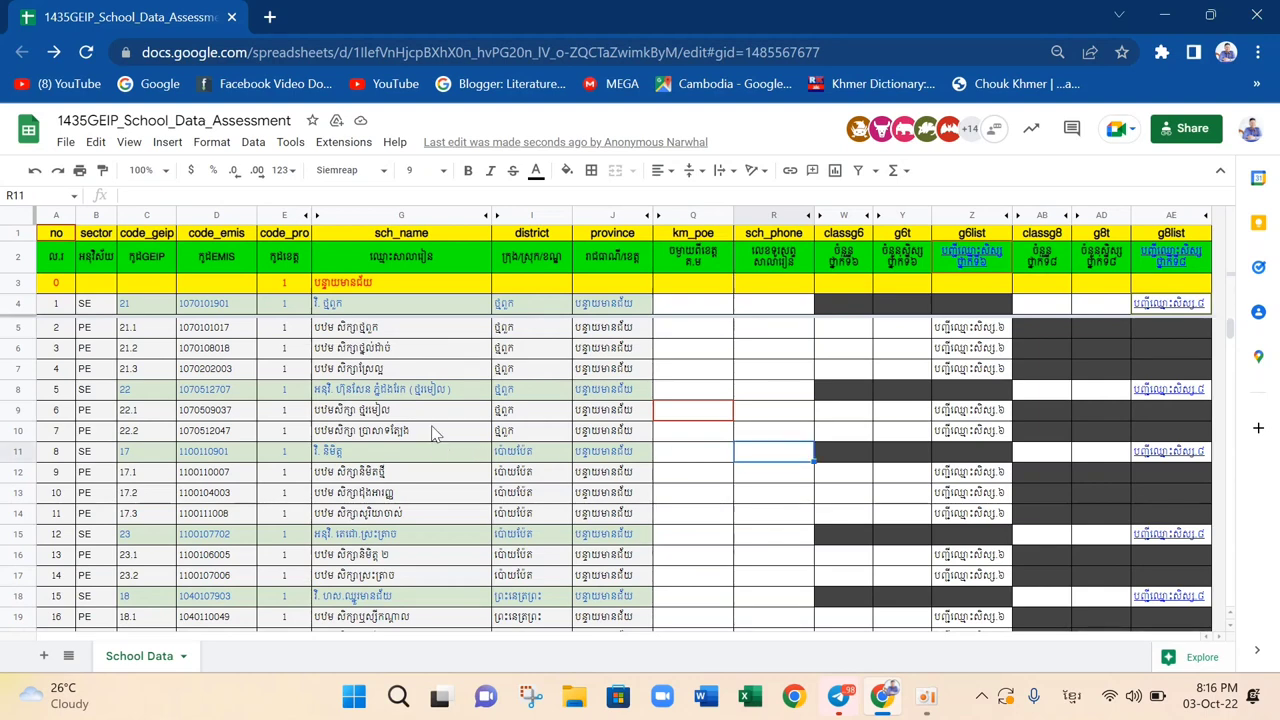
pyautogui.click(369, 282)
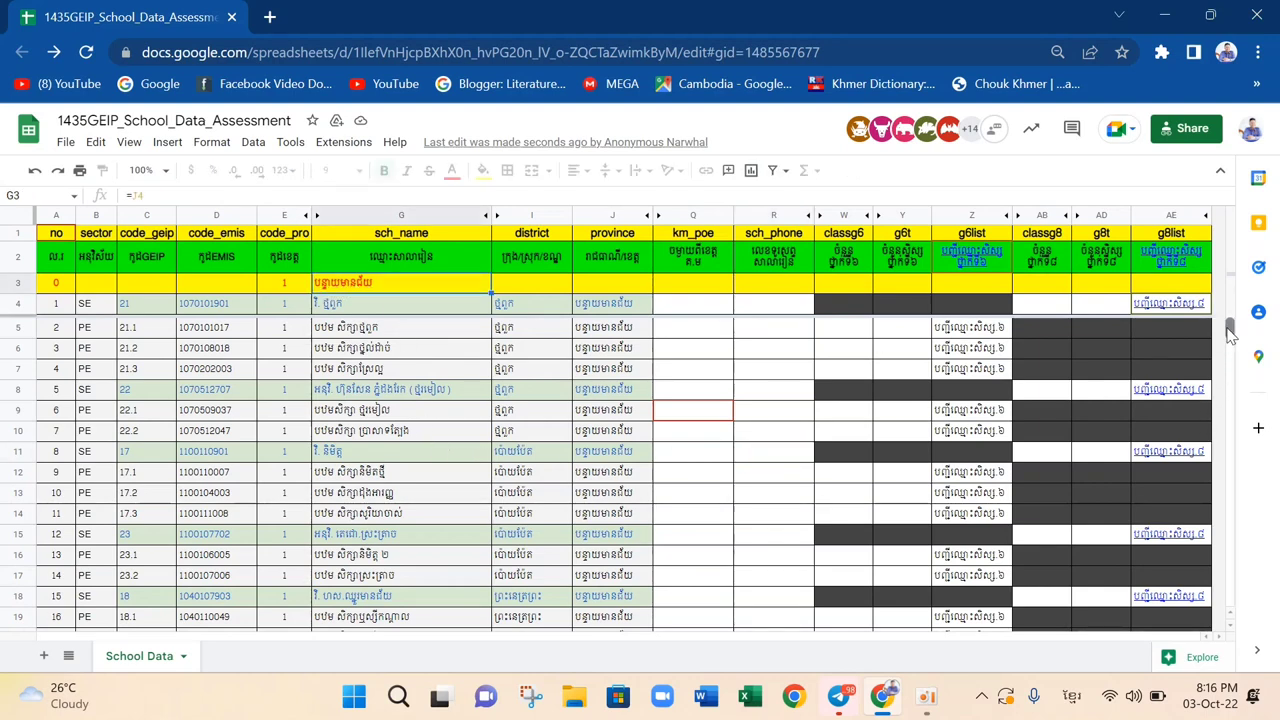
pyautogui.moveTo(1230, 333); pyautogui.dragTo(1210, 570)
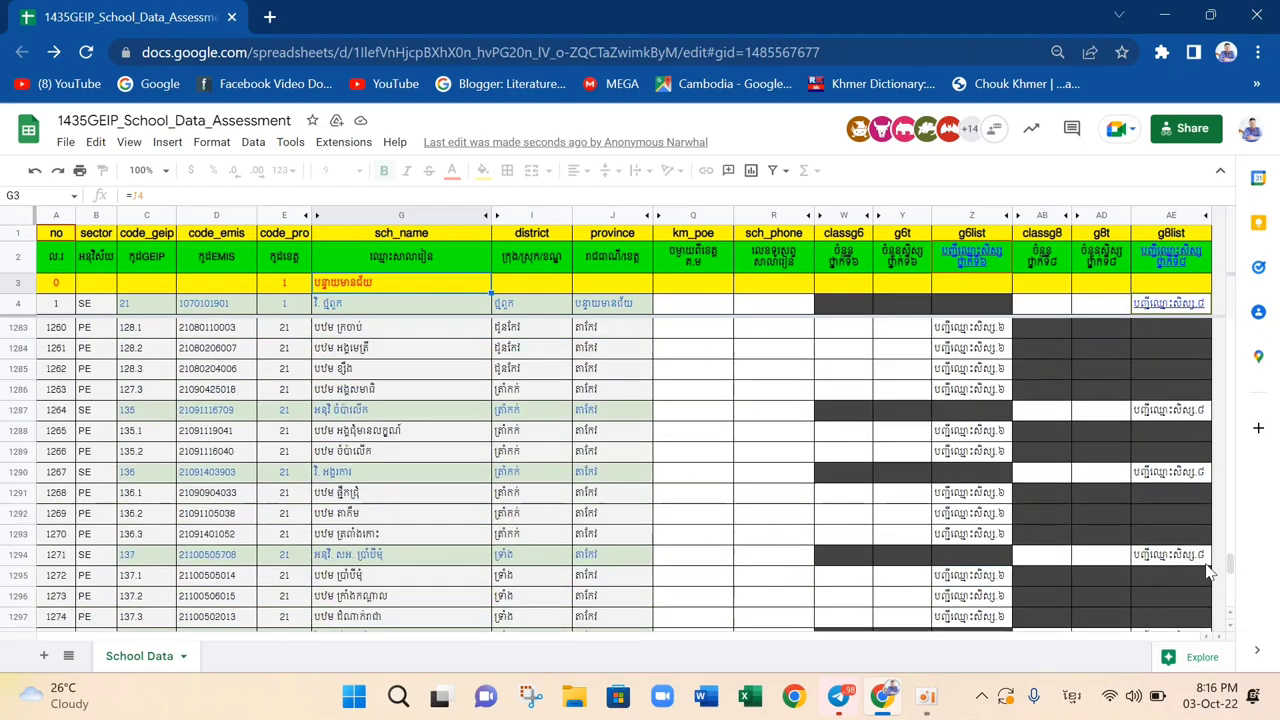
pyautogui.scroll(-8, 527, 497)
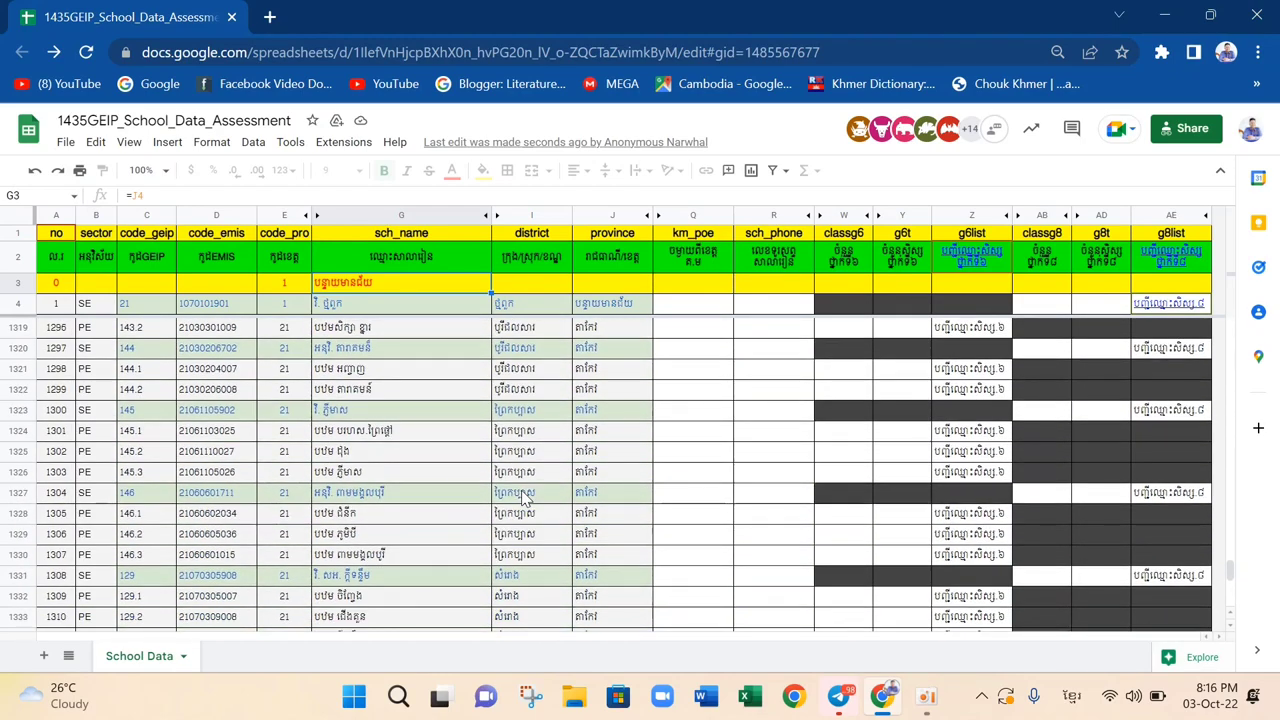
pyautogui.scroll(-5, 525, 497)
pyautogui.scroll(-5, 520, 497)
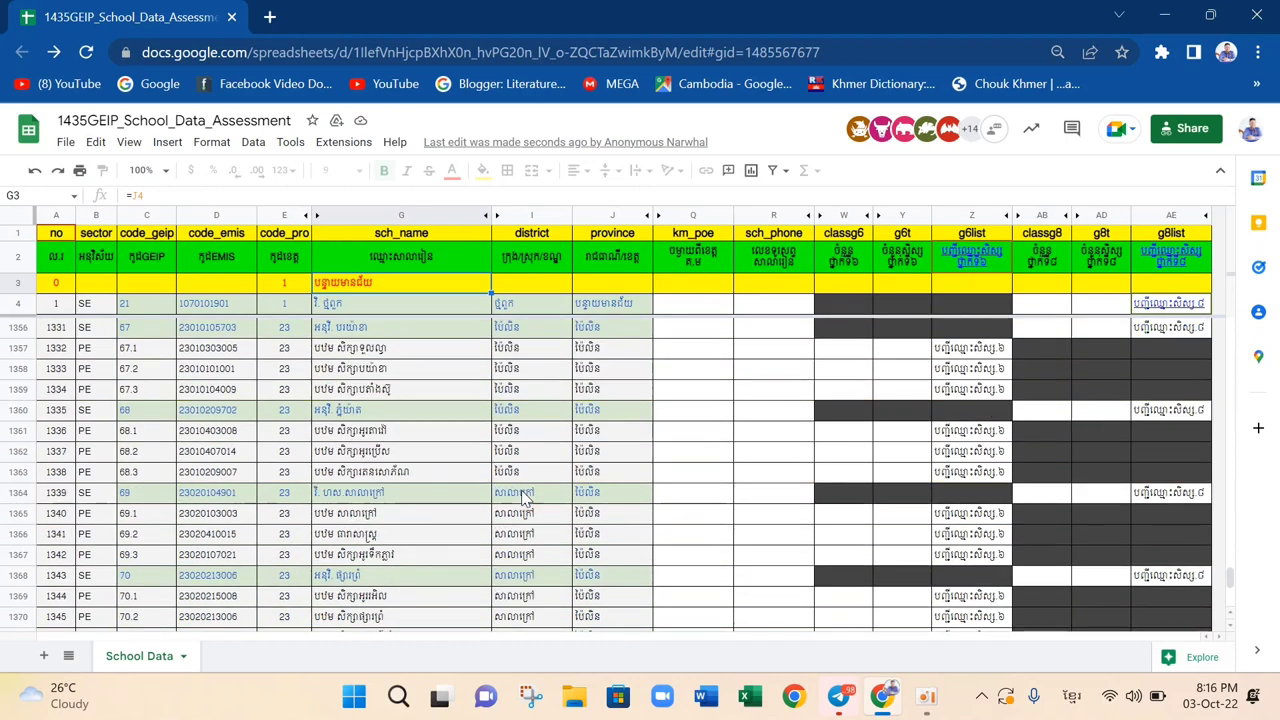
pyautogui.scroll(-1, 553, 570)
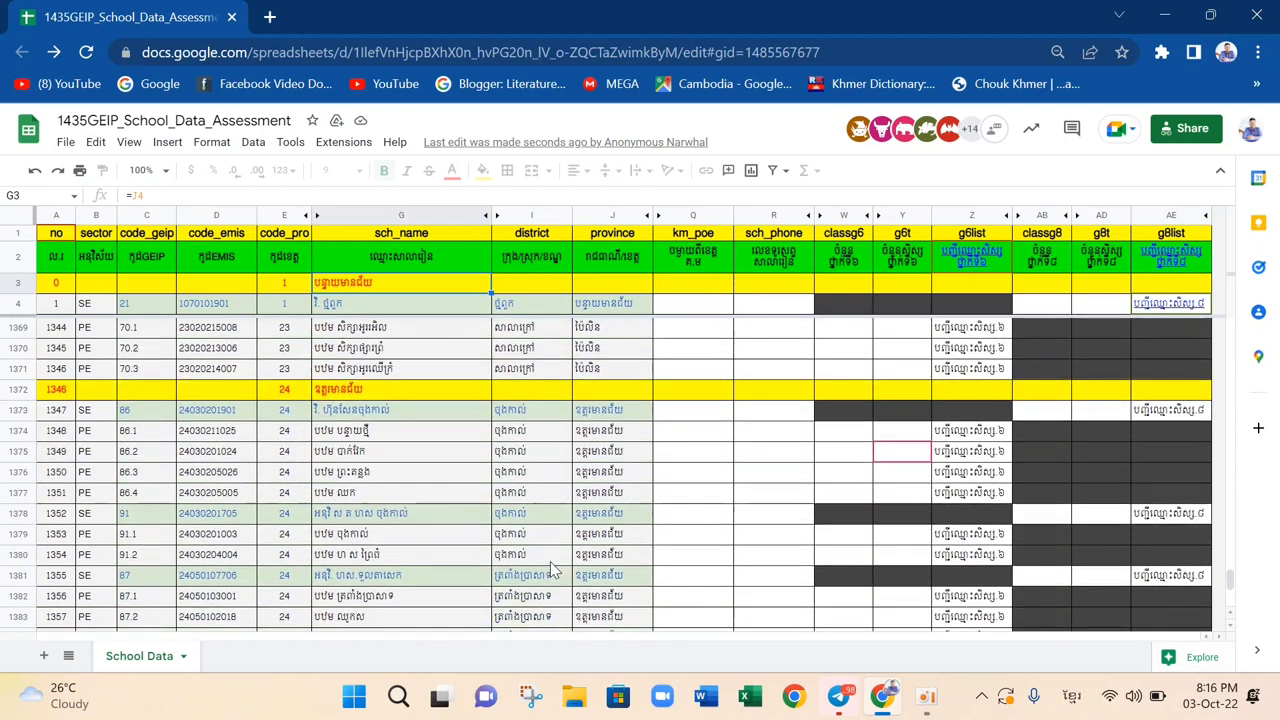
pyautogui.click(16, 390)
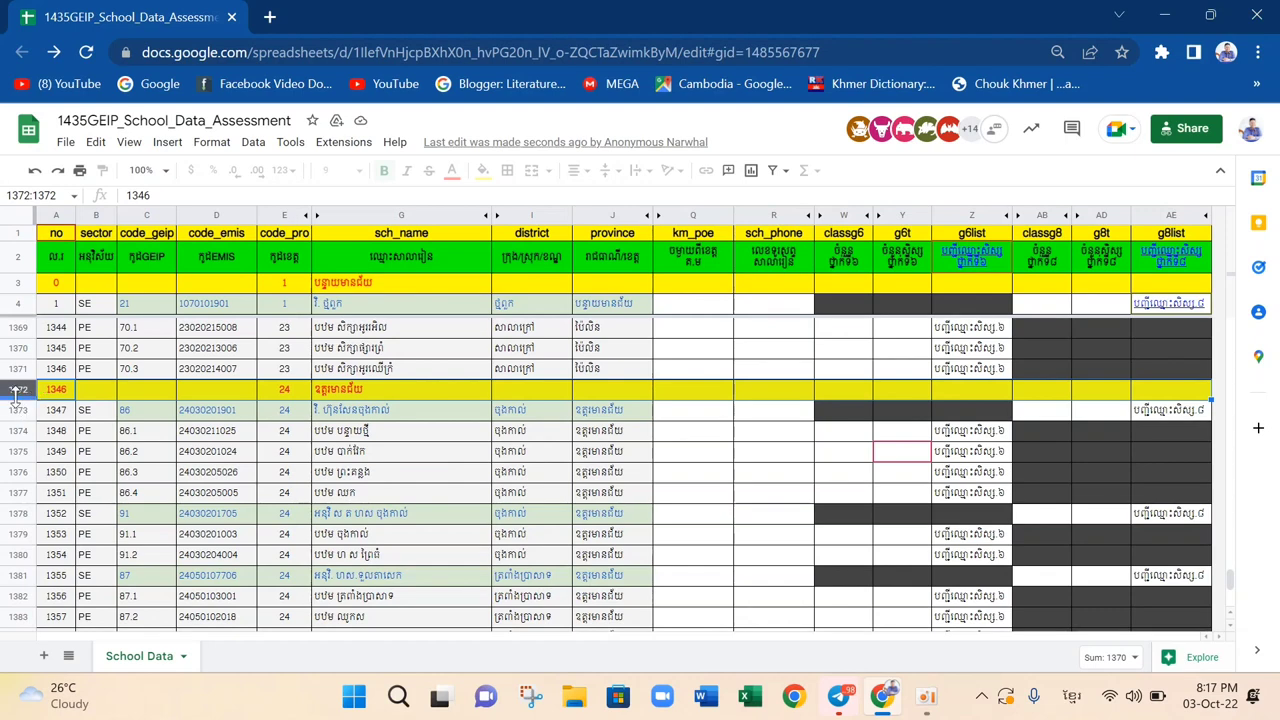
pyautogui.click(351, 396)
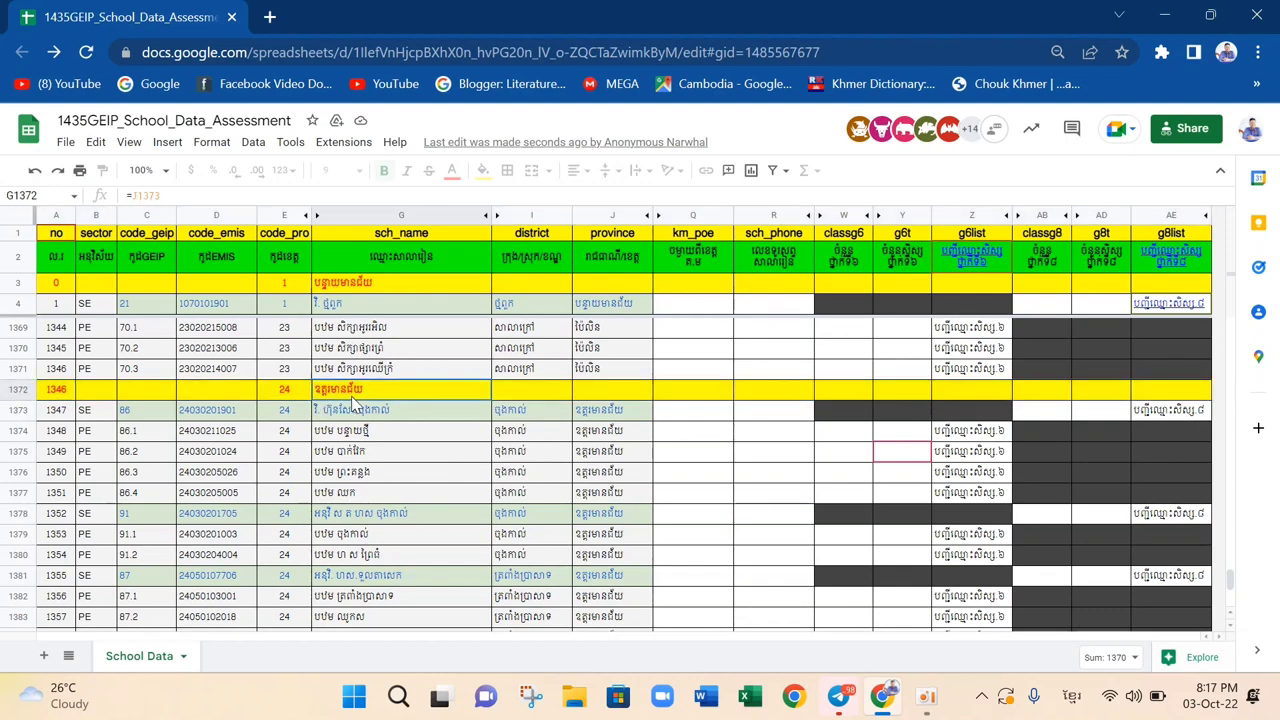
# - Look through the province 24 schools for the one with GEIP code 89 and select its entire row 1401
pyautogui.scroll(-1, 351, 405)
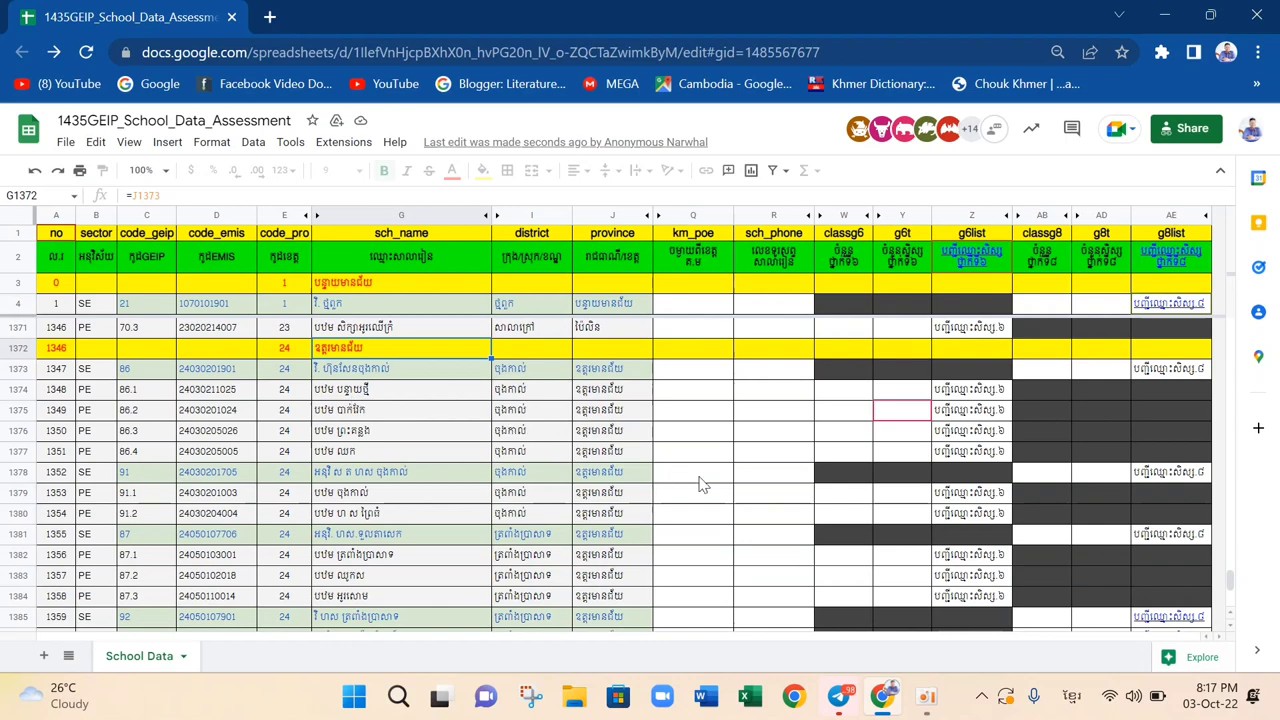
pyautogui.scroll(-1, 703, 485)
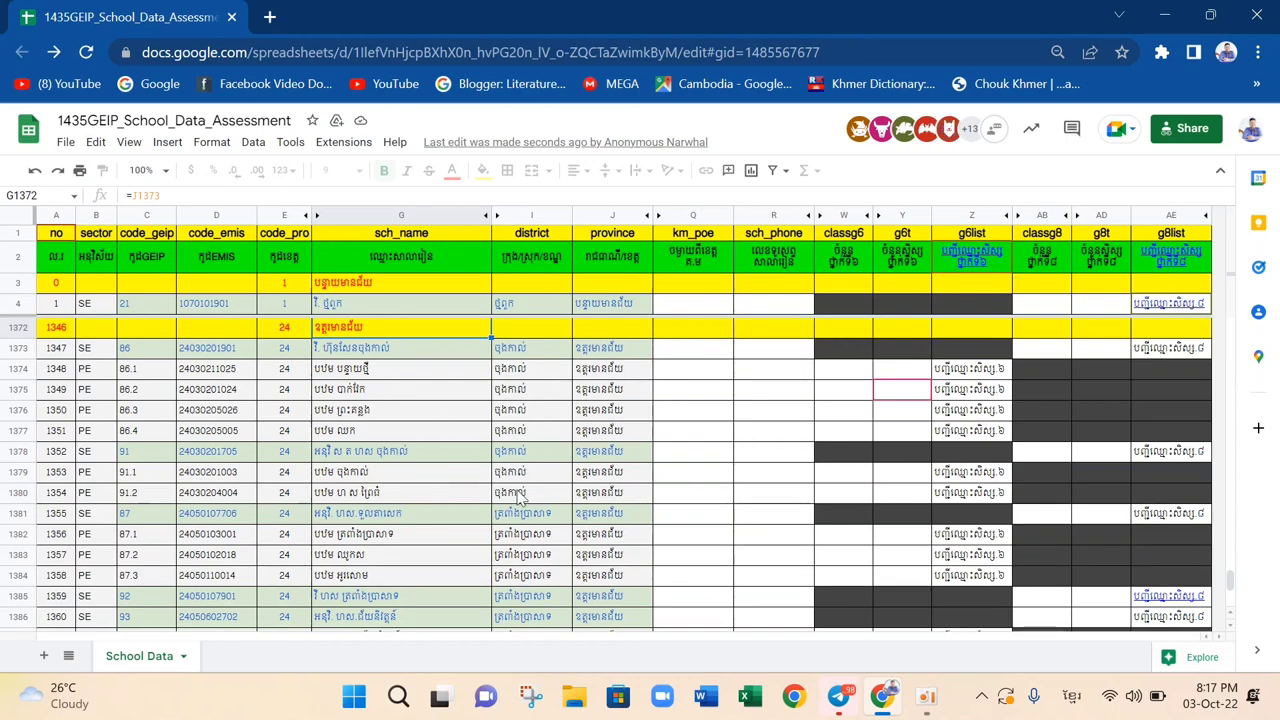
pyautogui.scroll(-5, 522, 500)
pyautogui.scroll(-5, 522, 505)
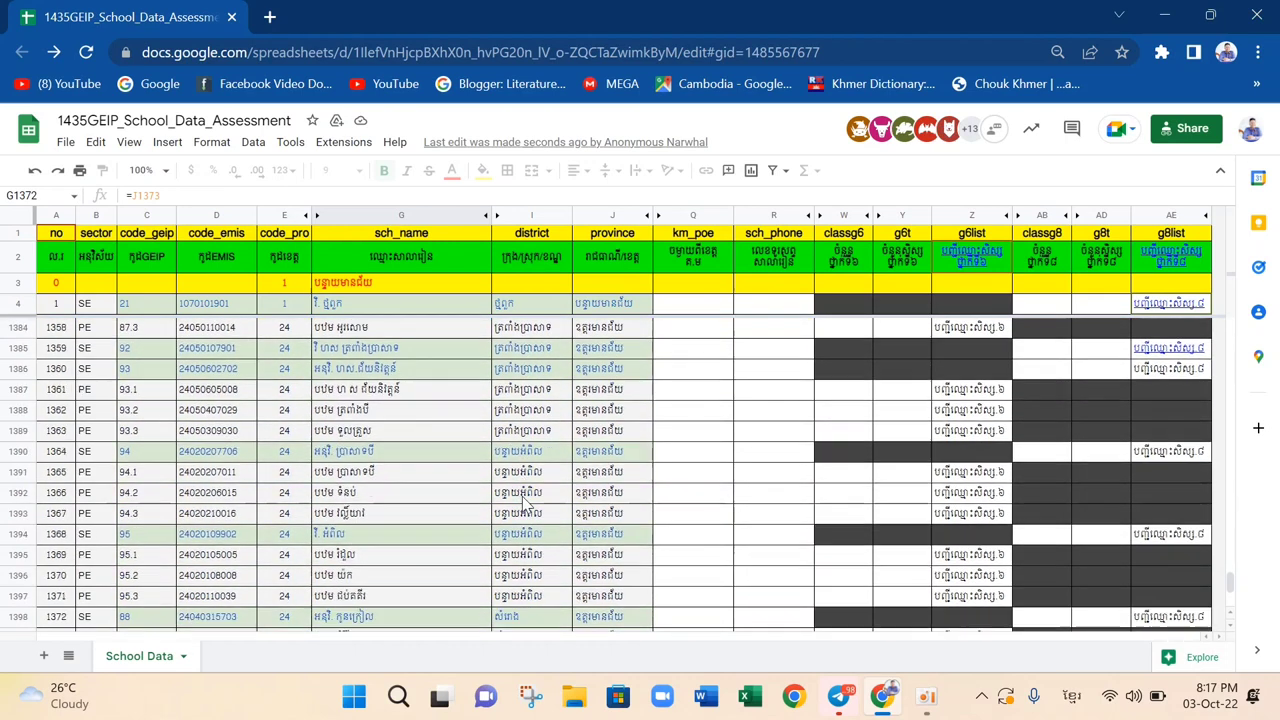
pyautogui.scroll(-3, 522, 503)
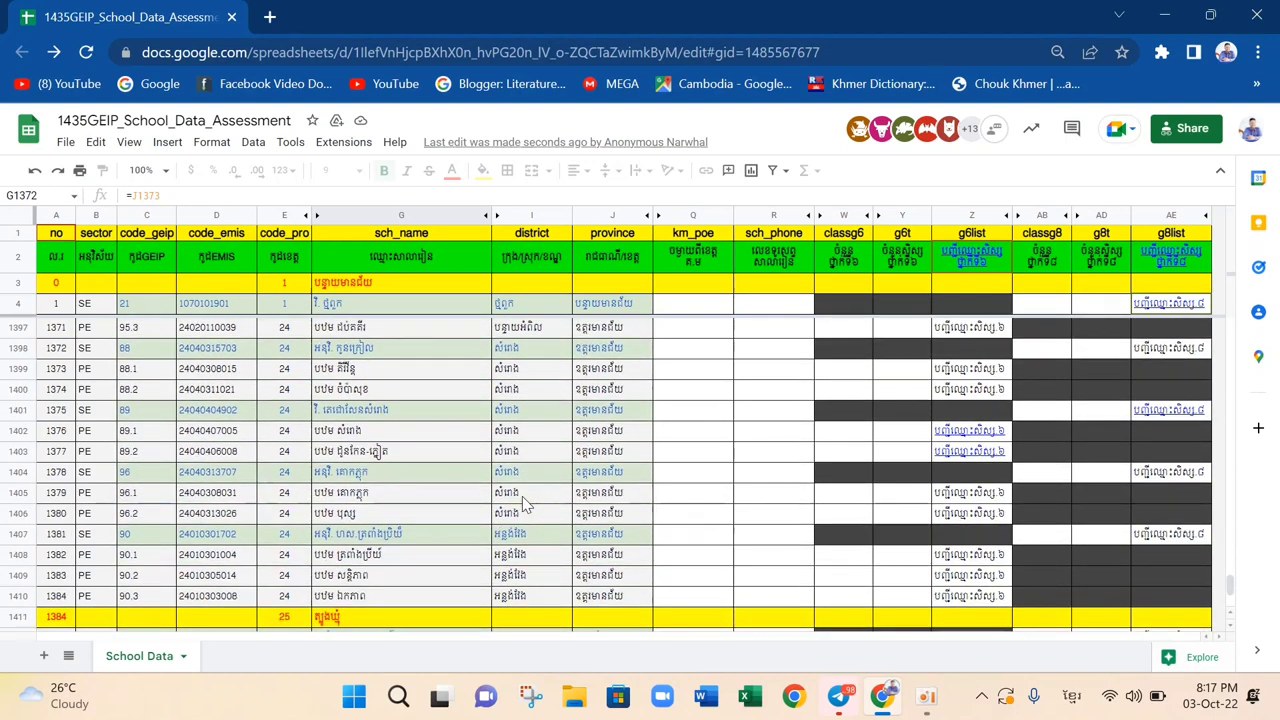
pyautogui.click(365, 352)
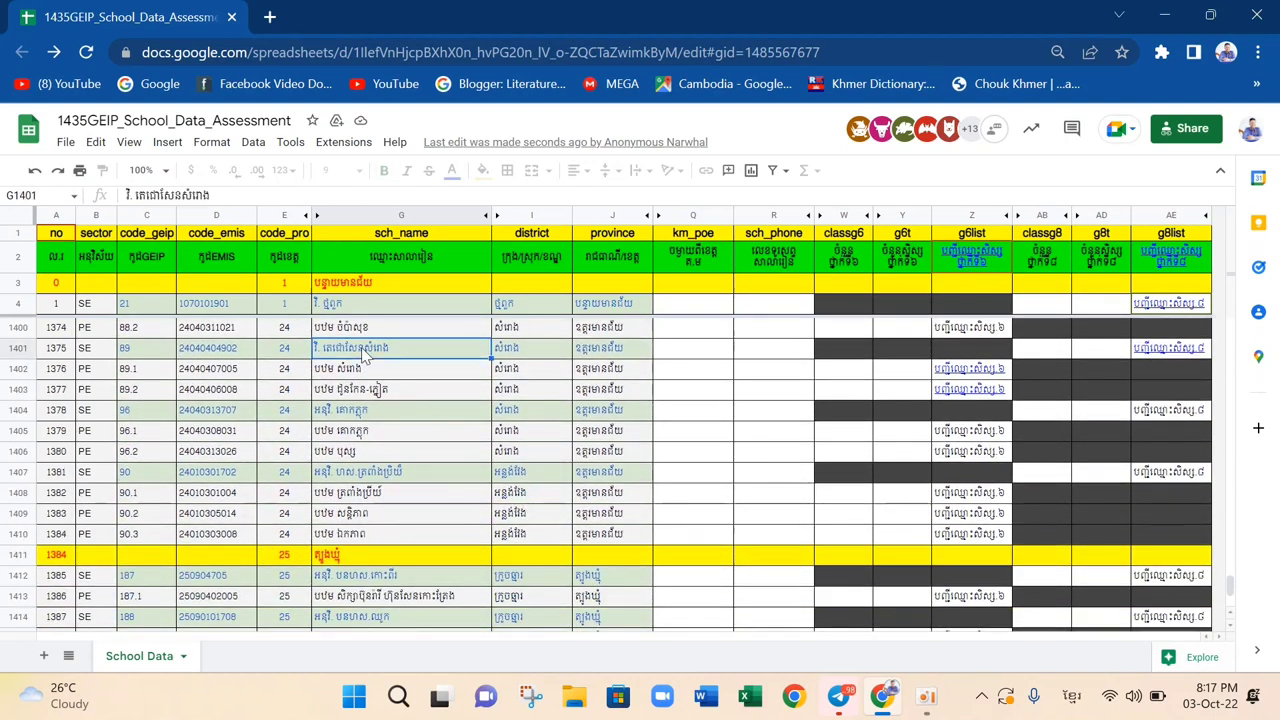
pyautogui.scroll(-1, 365, 352)
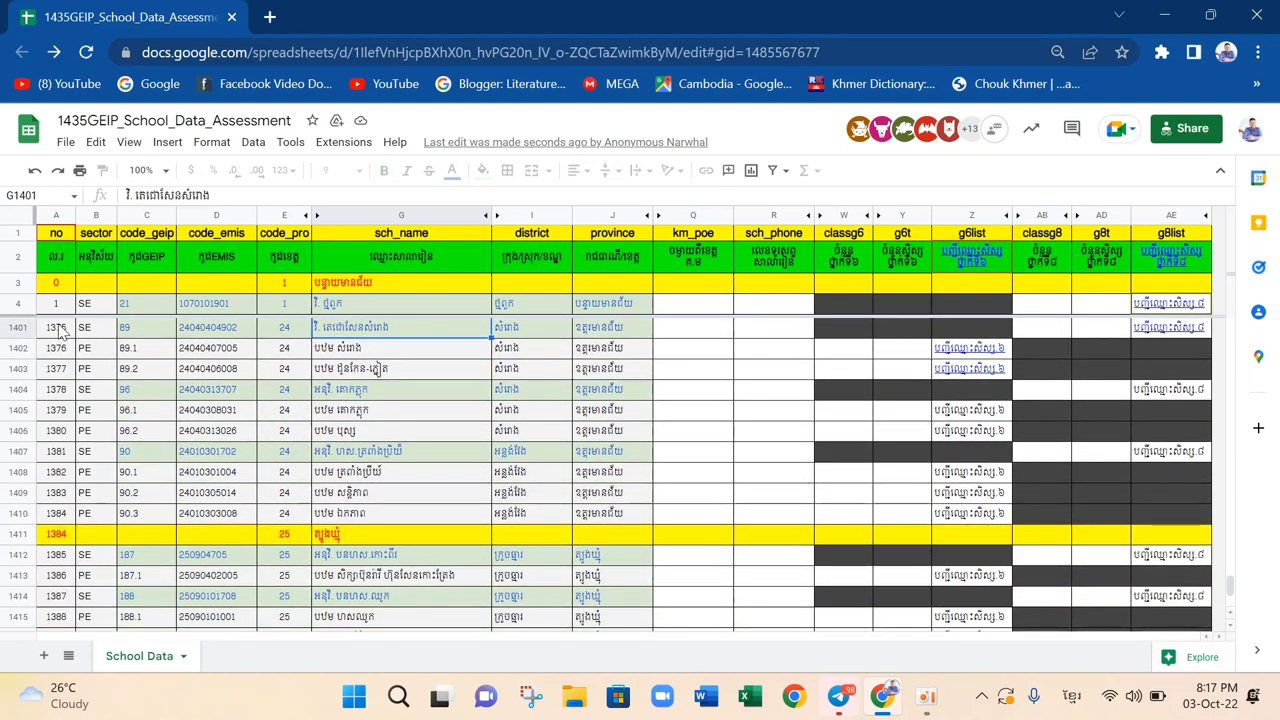
pyautogui.click(18, 328)
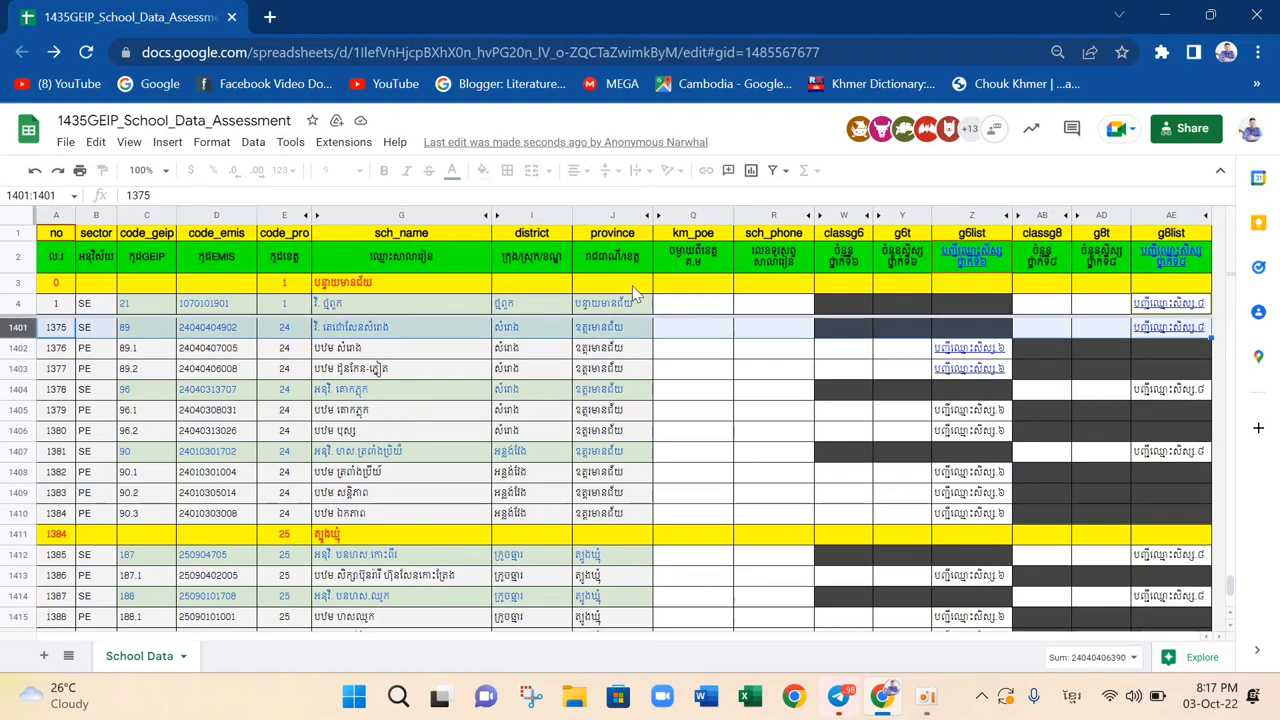
# - Examine the km_poe, sch_phone, classg8 and g8t cells that need data for the school in row 1401
pyautogui.click(688, 328)
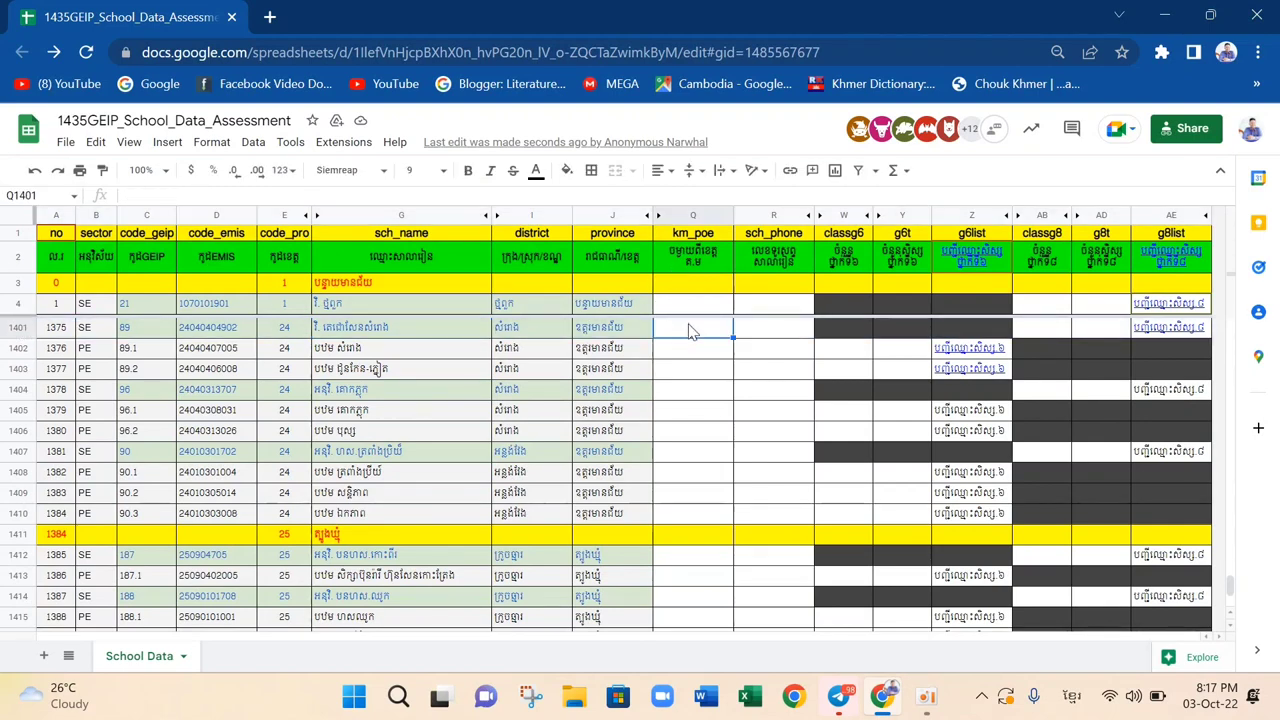
pyautogui.click(766, 338)
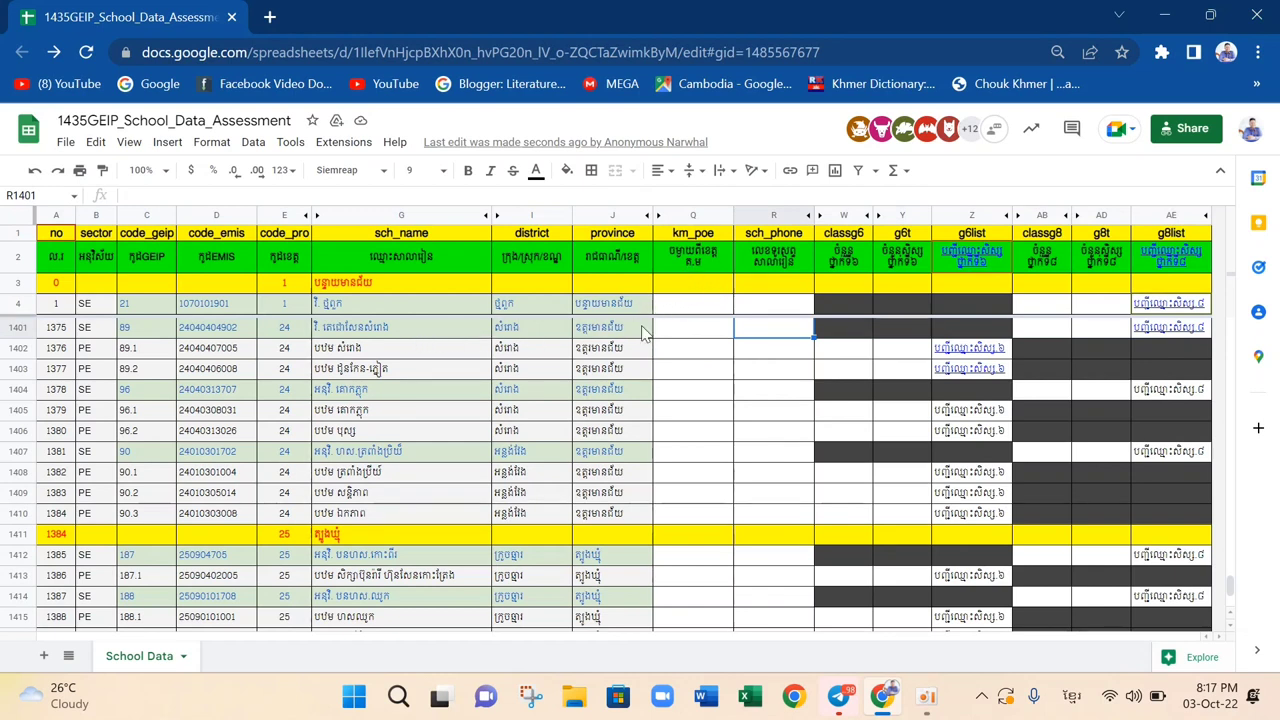
pyautogui.click(700, 334)
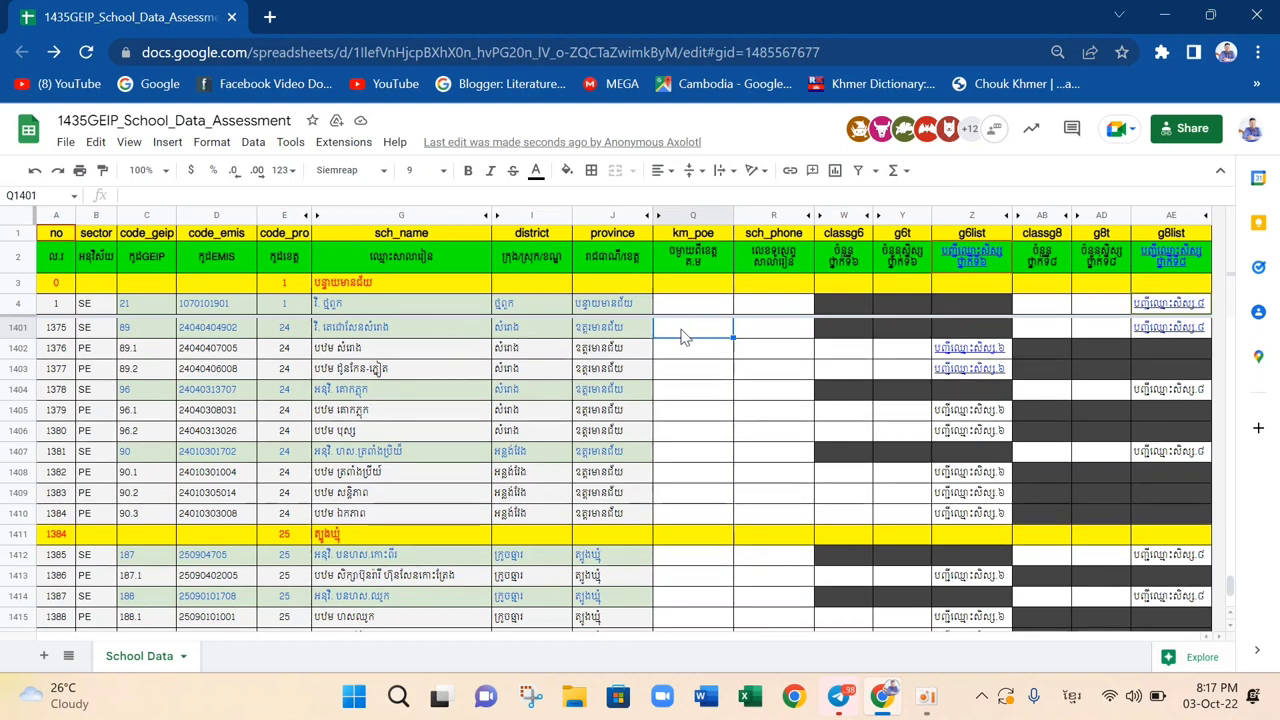
pyautogui.click(757, 336)
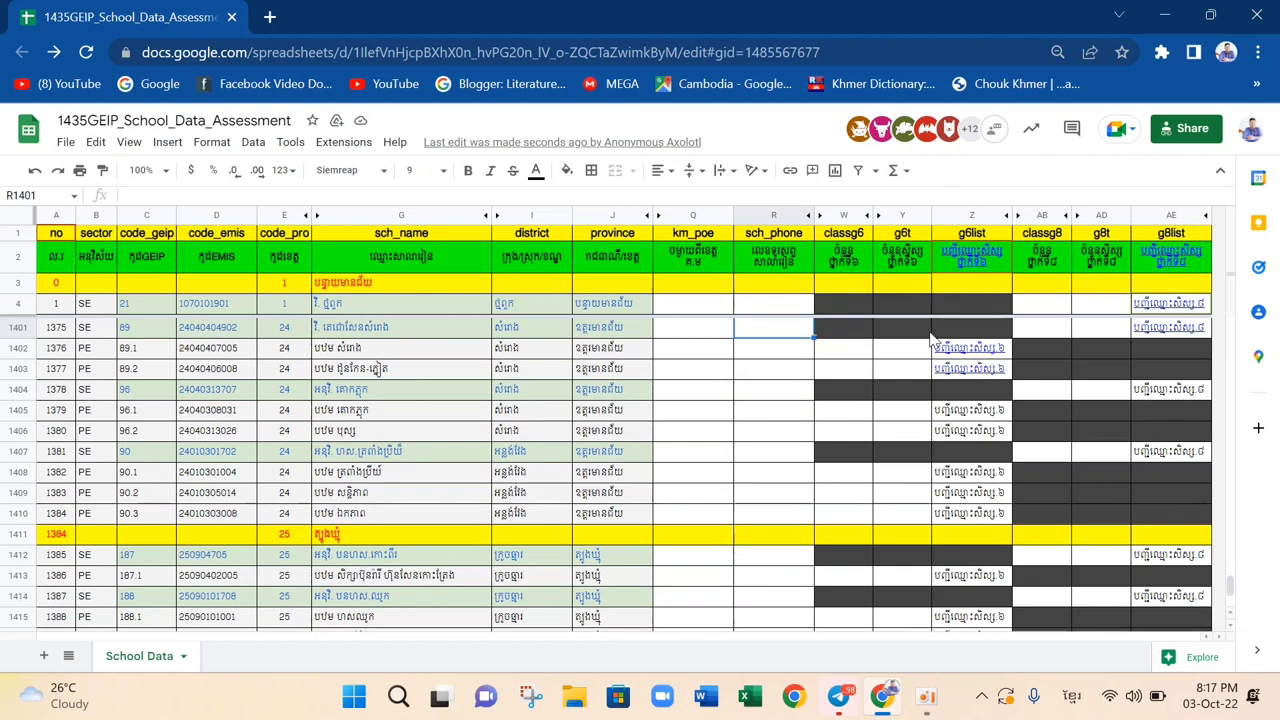
pyautogui.click(1042, 340)
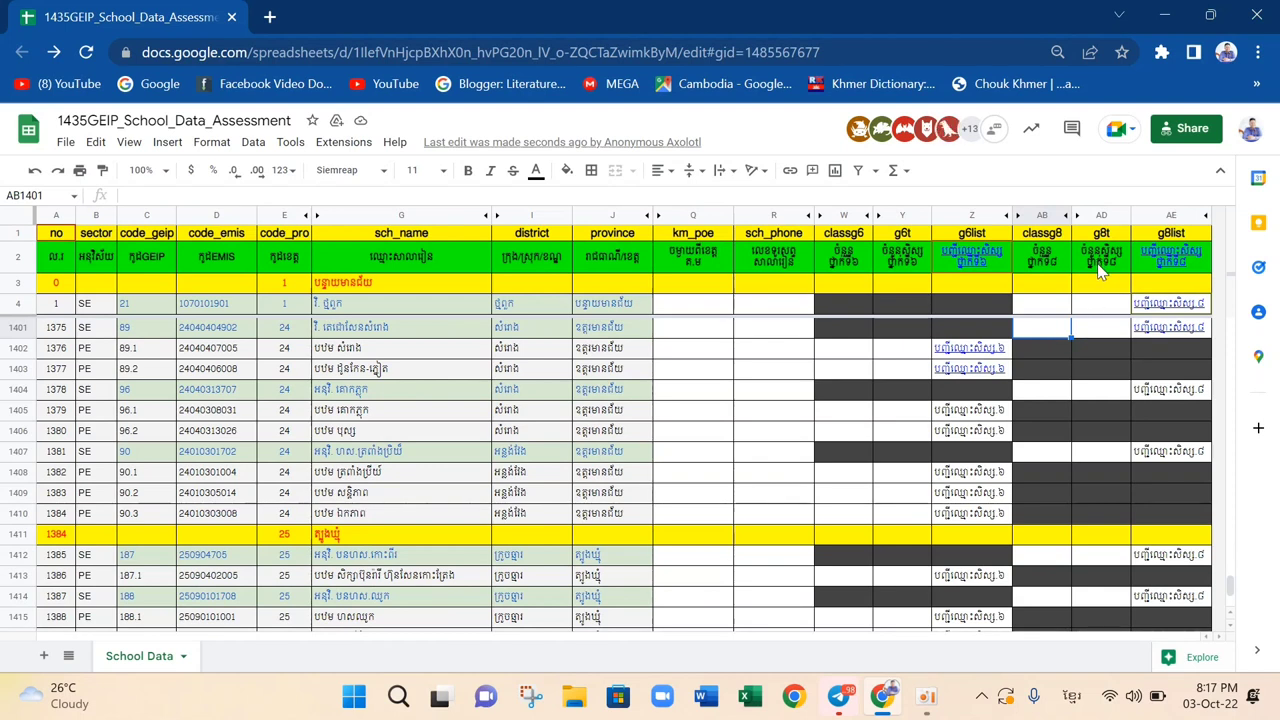
pyautogui.click(1098, 336)
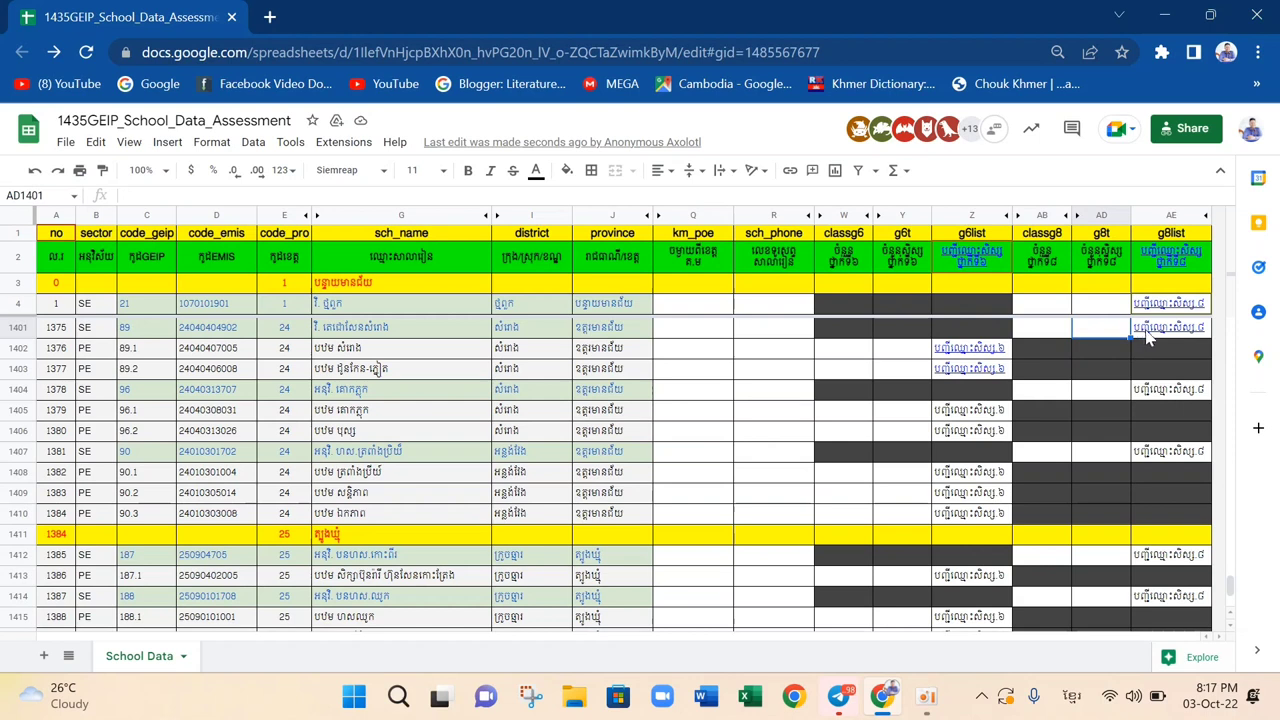
# - Copy the 89-GEIP_SudentList8 link from the g8list cell in row 1401 and remove the link from the cell, keeping its text
pyautogui.click(1150, 336)
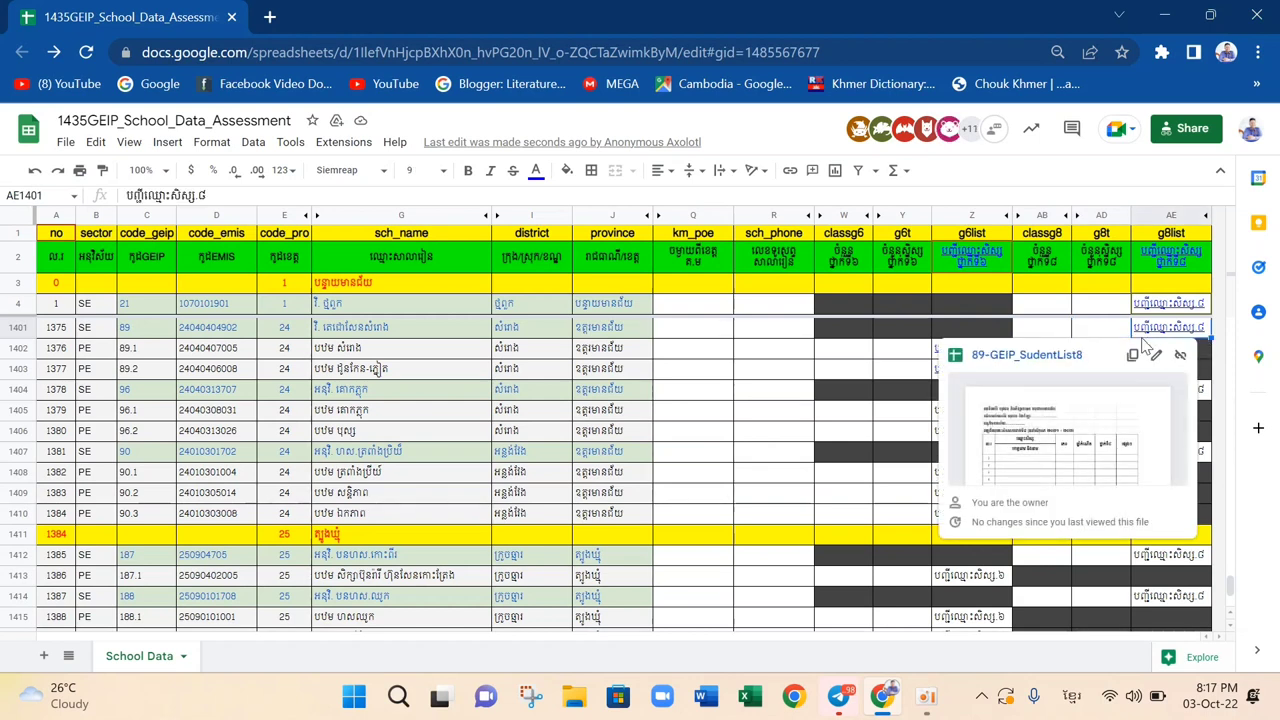
pyautogui.click(1132, 355)
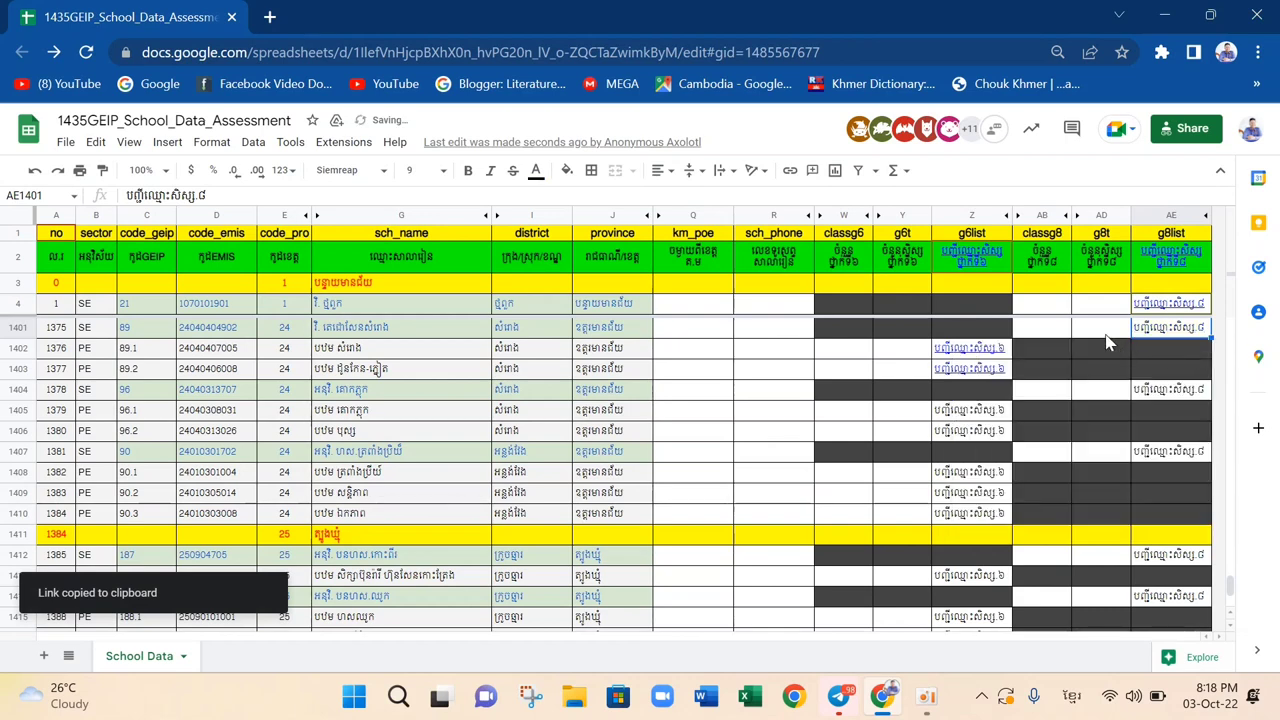
pyautogui.doubleClick(1150, 333)
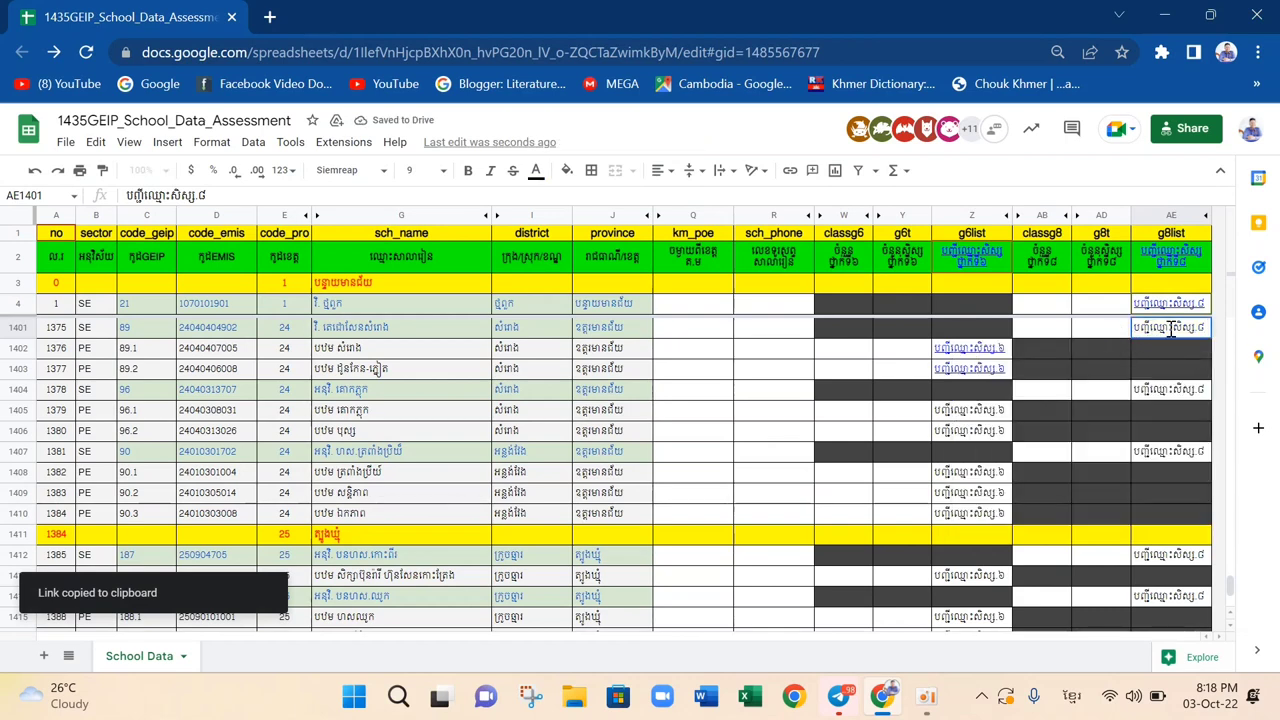
pyautogui.moveTo(1204, 330); pyautogui.dragTo(1150, 332)
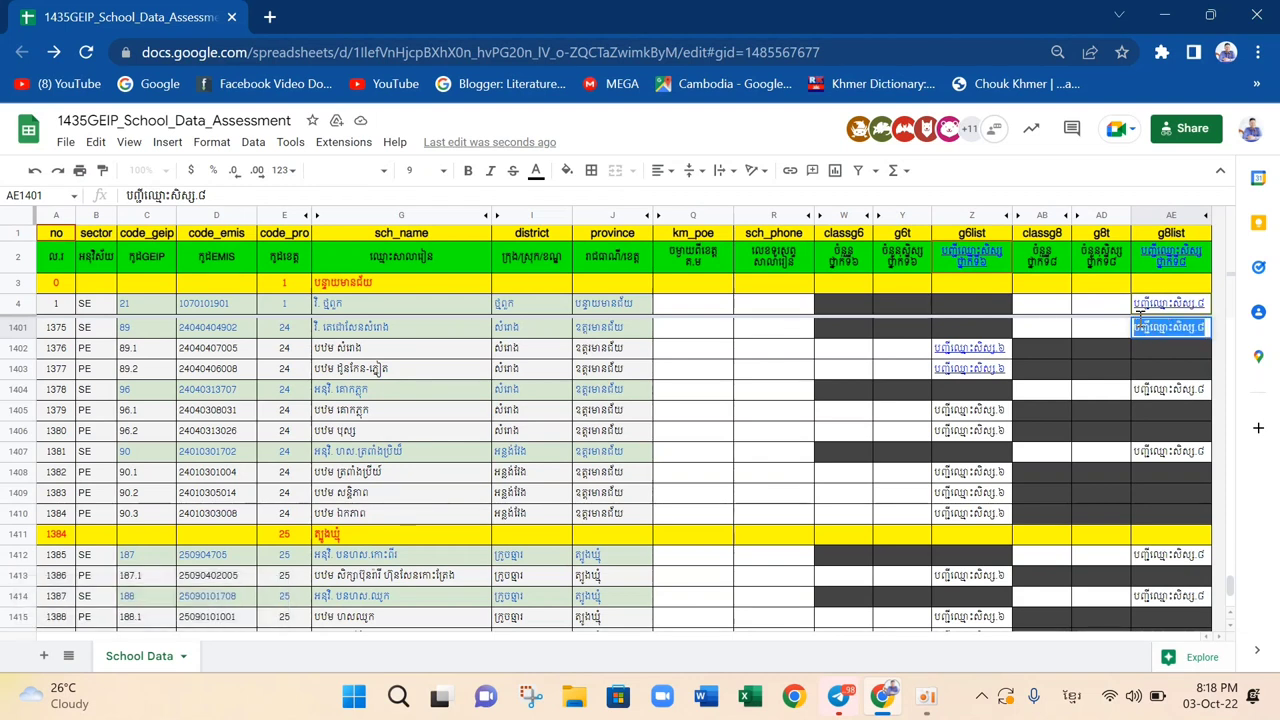
# - Open the GEIP_SudentList8 template linked in the g8list column heading and make a copy by replacing its URL's edit ending with "copy"
pyautogui.click(1166, 262)
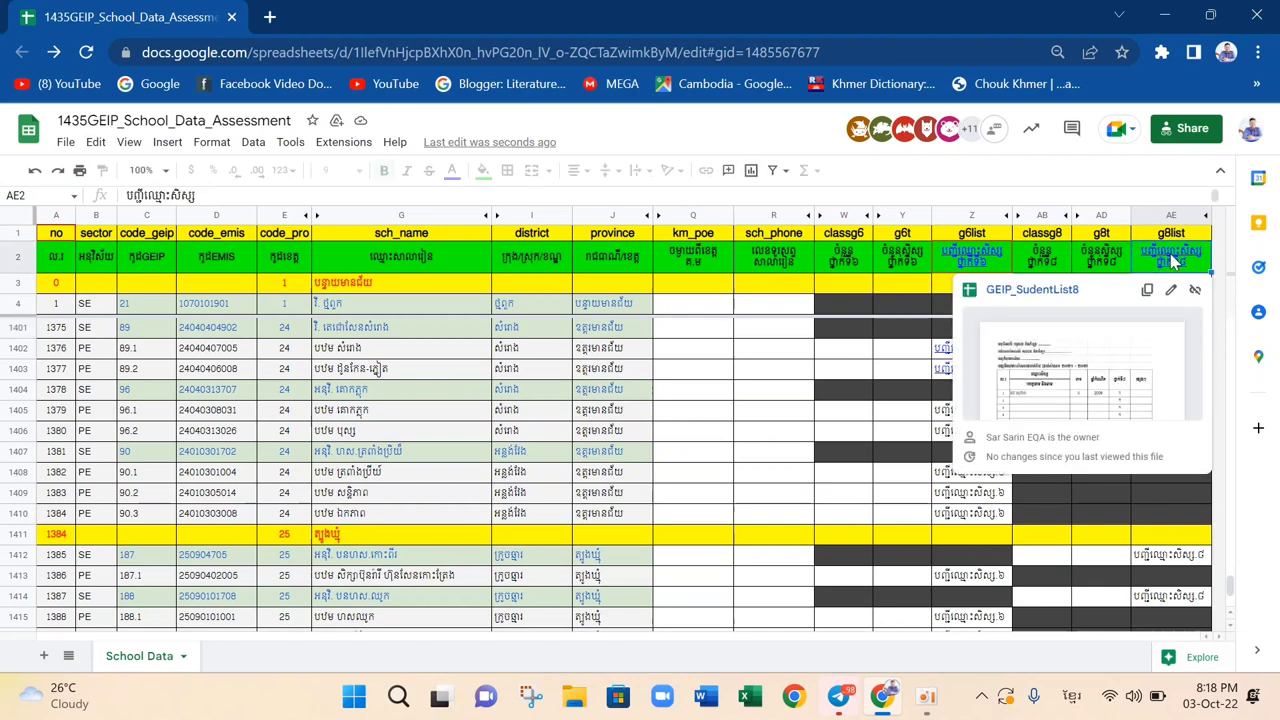
pyautogui.click(1050, 290)
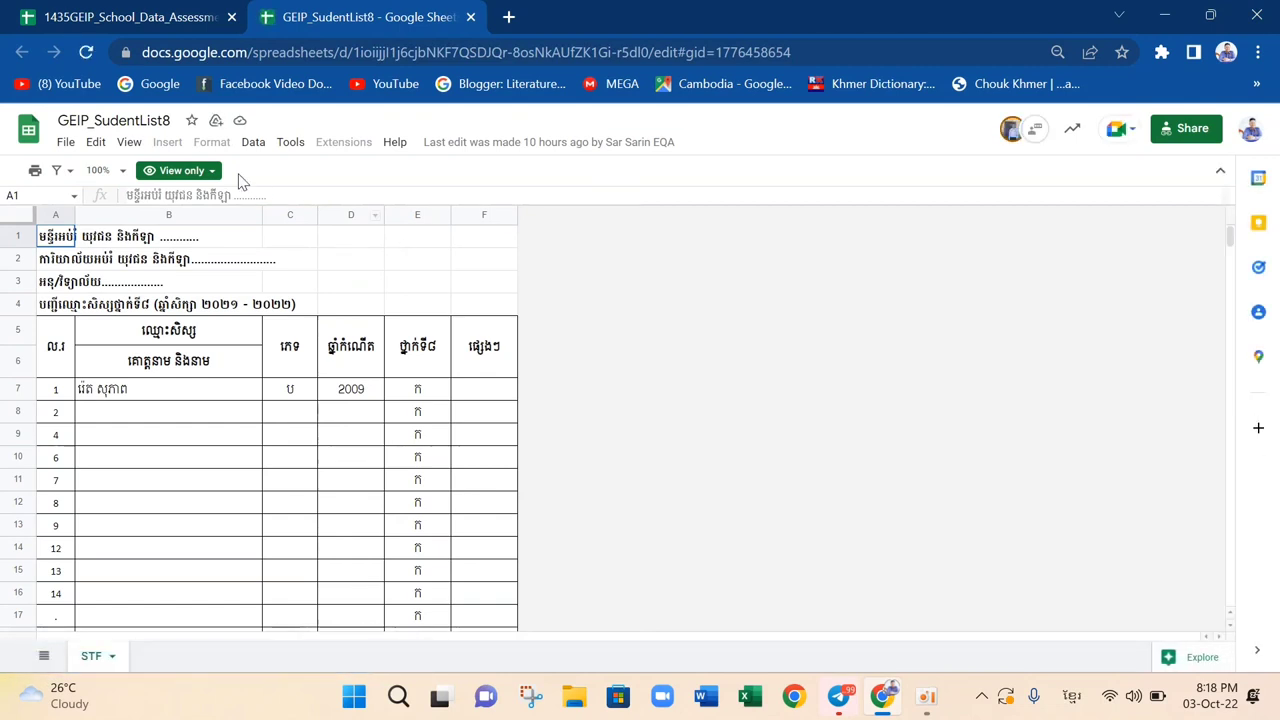
pyautogui.click(65, 142)
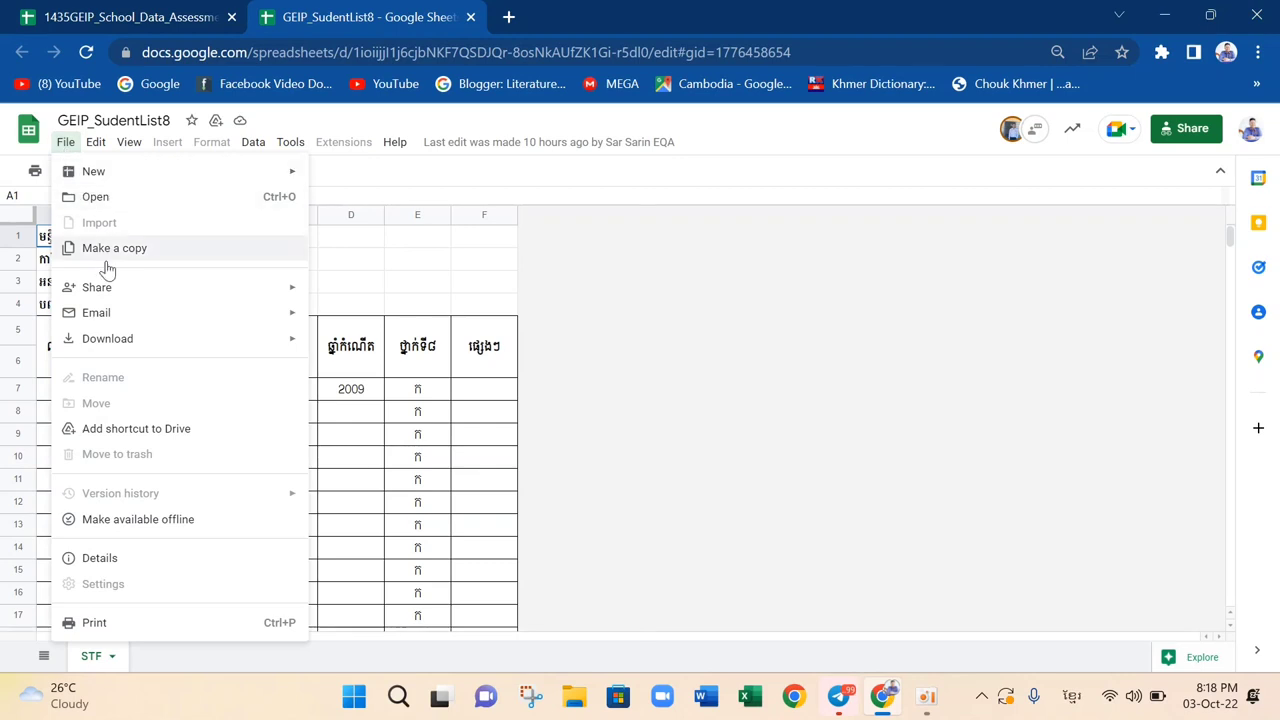
pyautogui.click(795, 51)
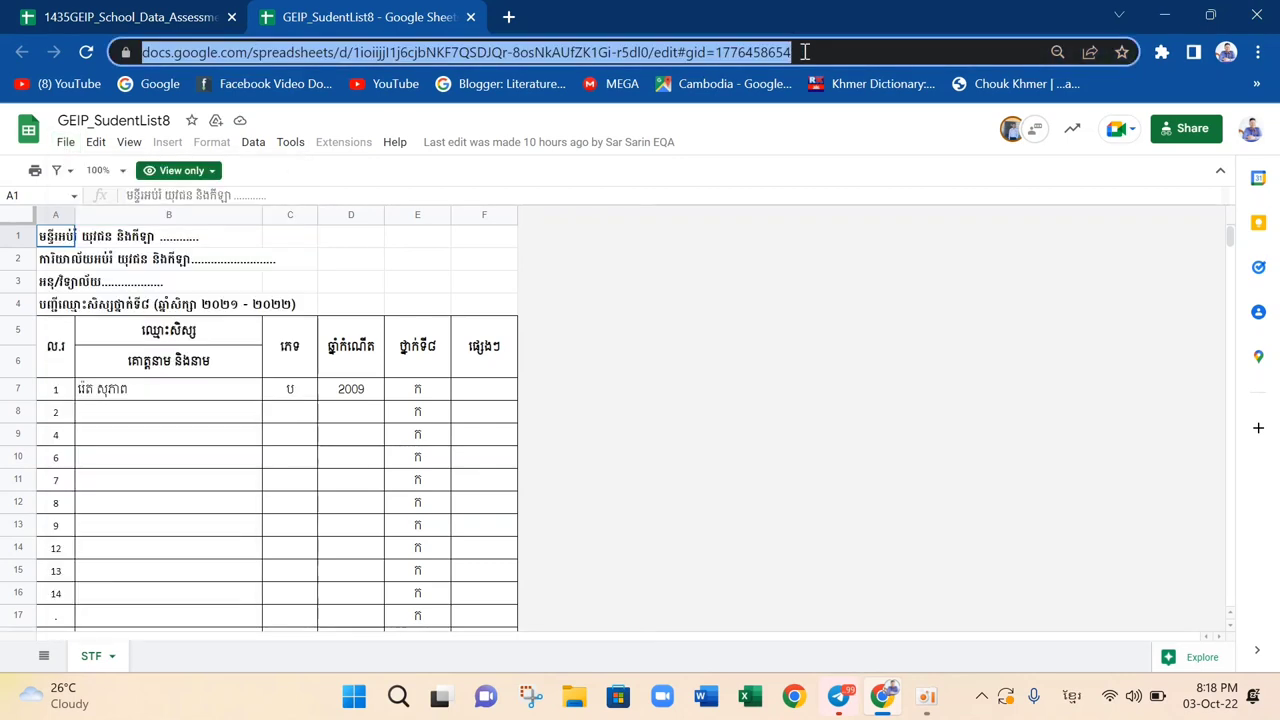
pyautogui.click(810, 51)
pyautogui.moveTo(848, 52); pyautogui.dragTo(702, 56)
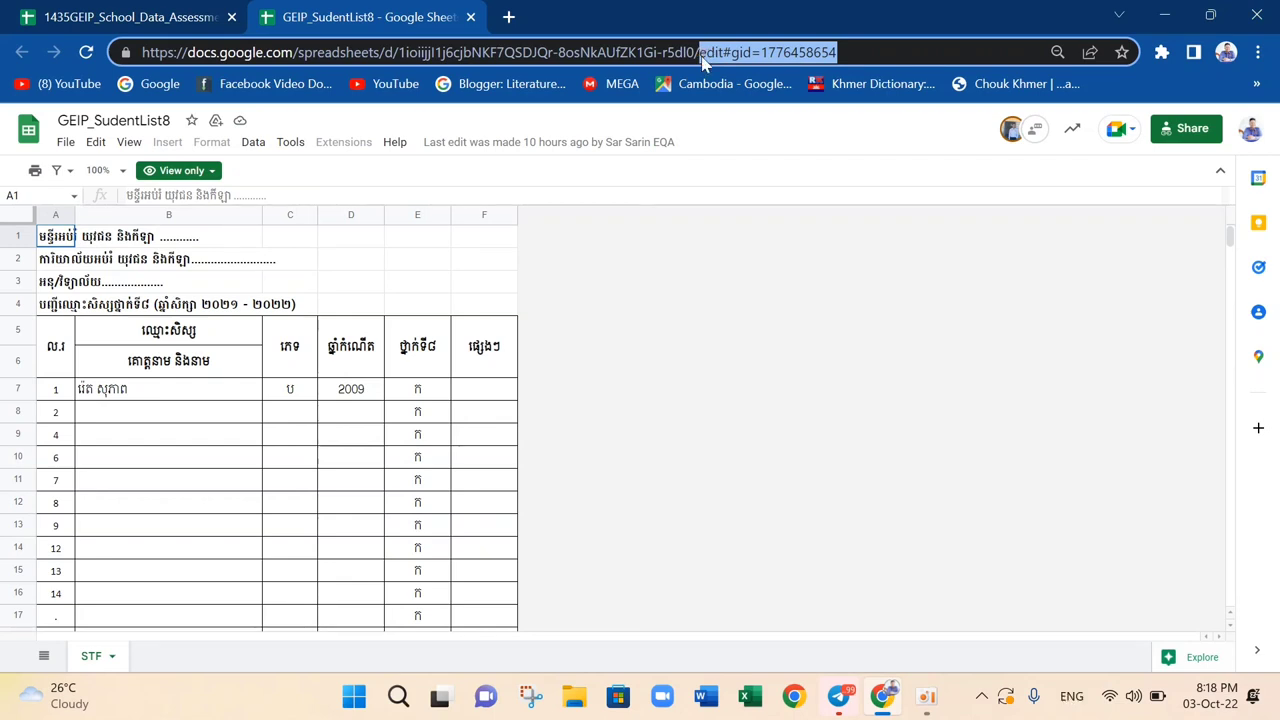
pyautogui.write('copy')
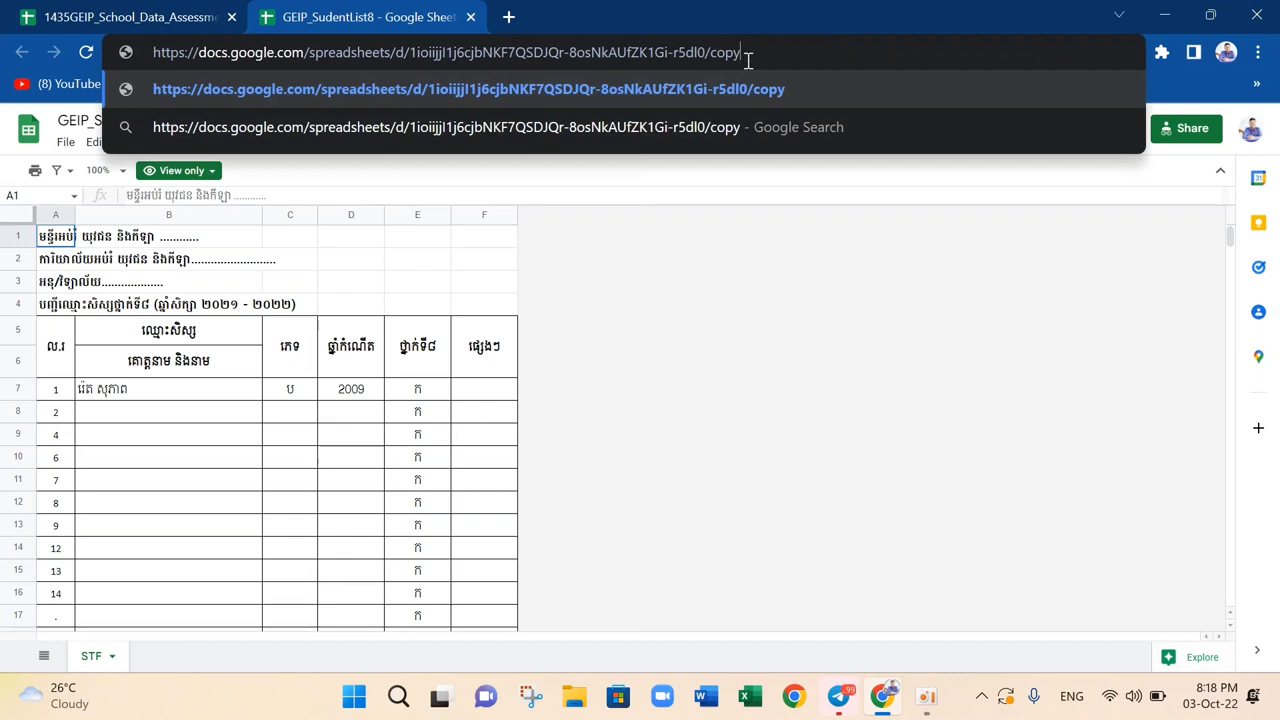
pyautogui.press('Return')
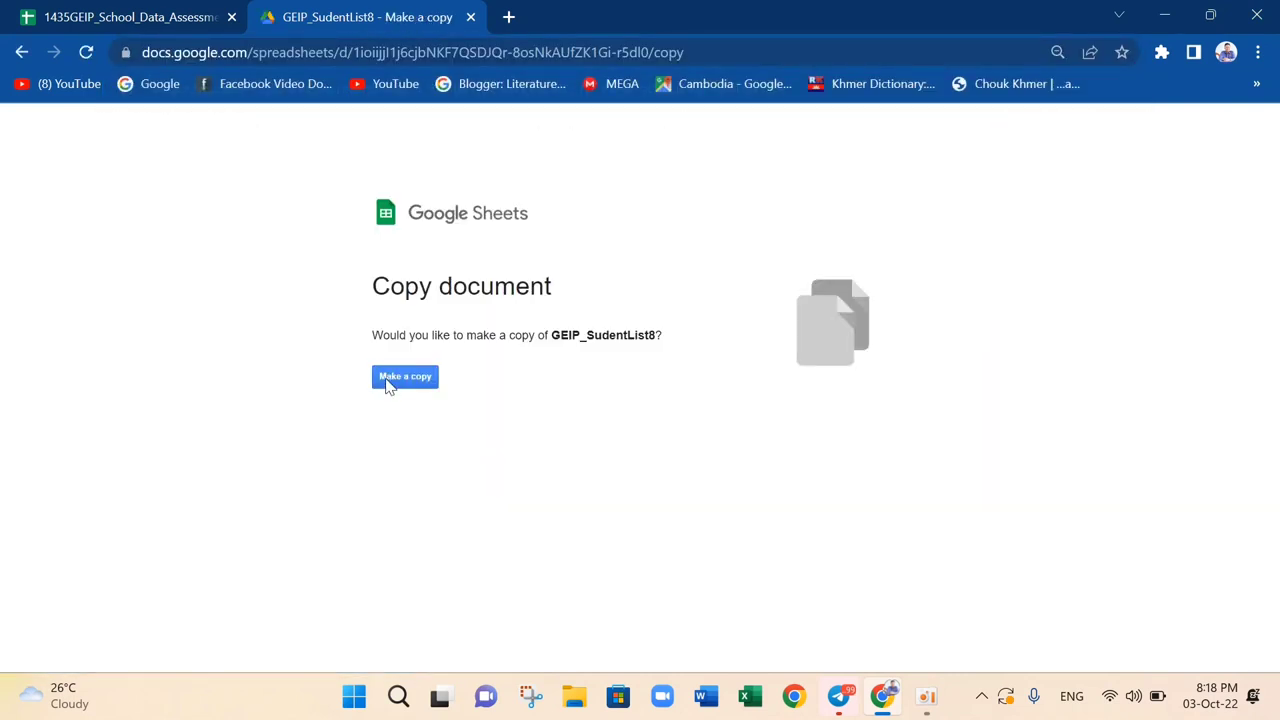
pyautogui.click(390, 384)
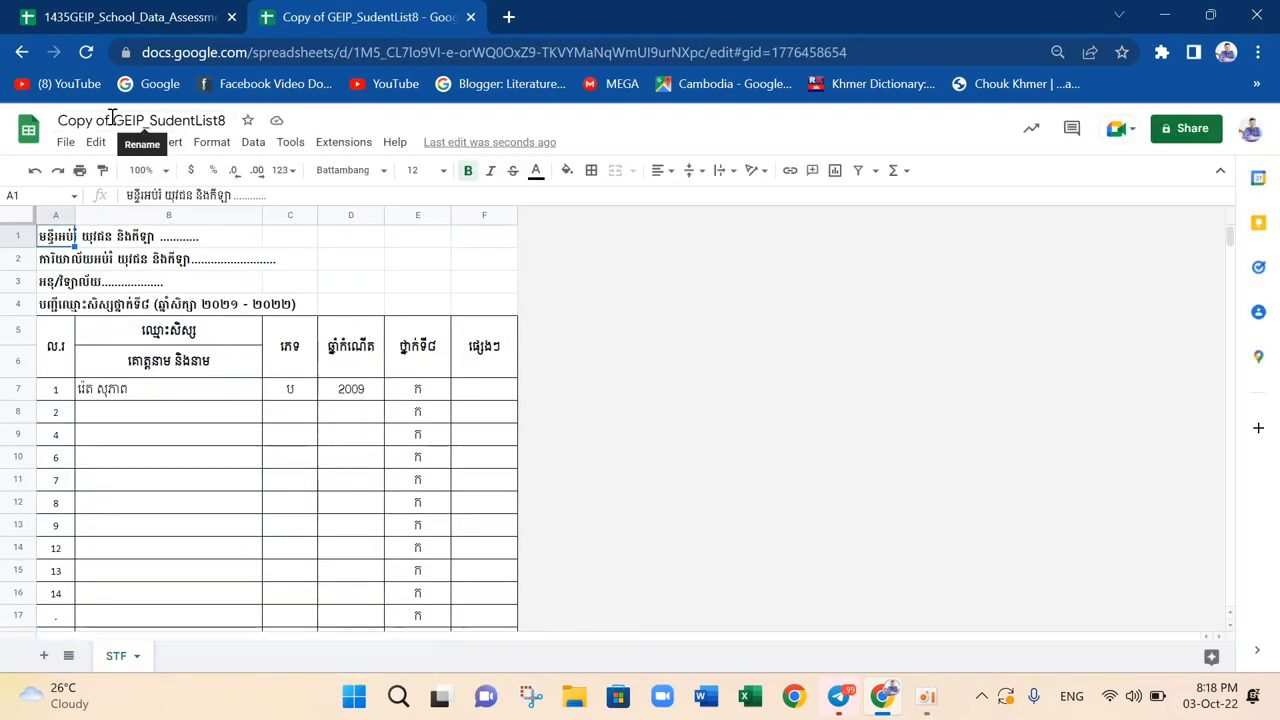
# - Check the school's GEIP code in row 1401 and rename the copied template as 89-GEIP_SudentList8
pyautogui.click(129, 18)
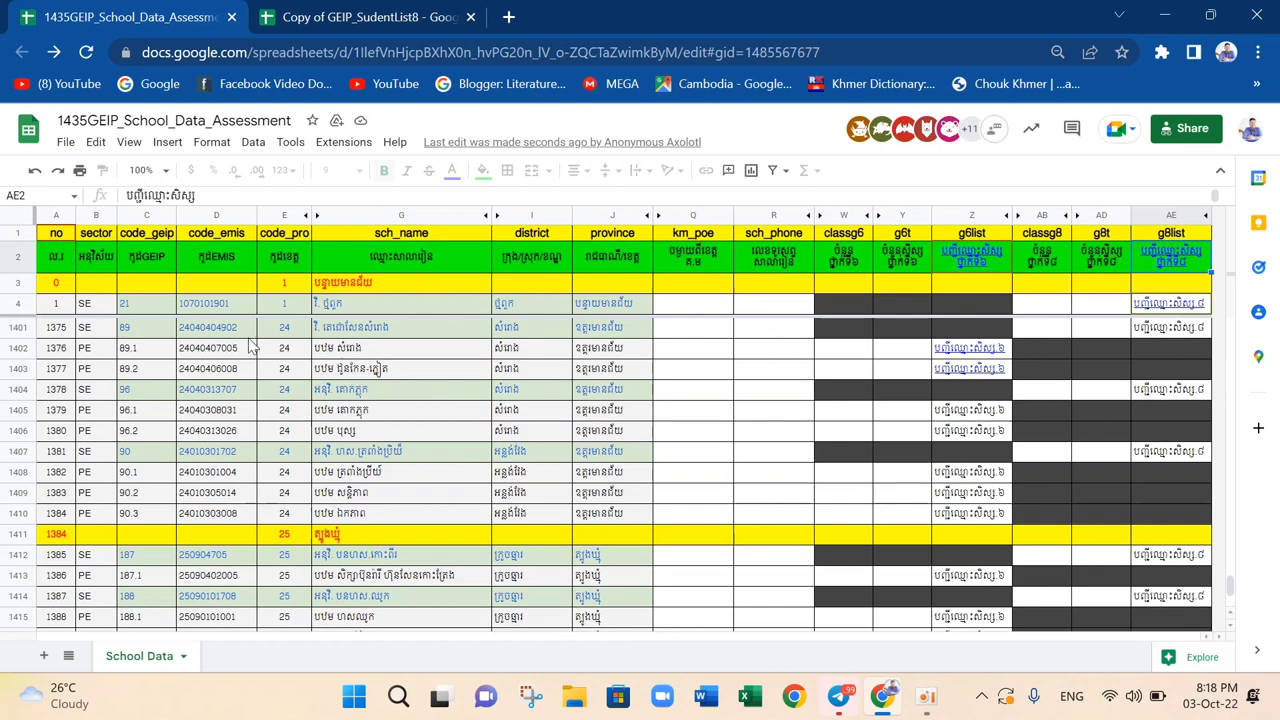
pyautogui.click(127, 328)
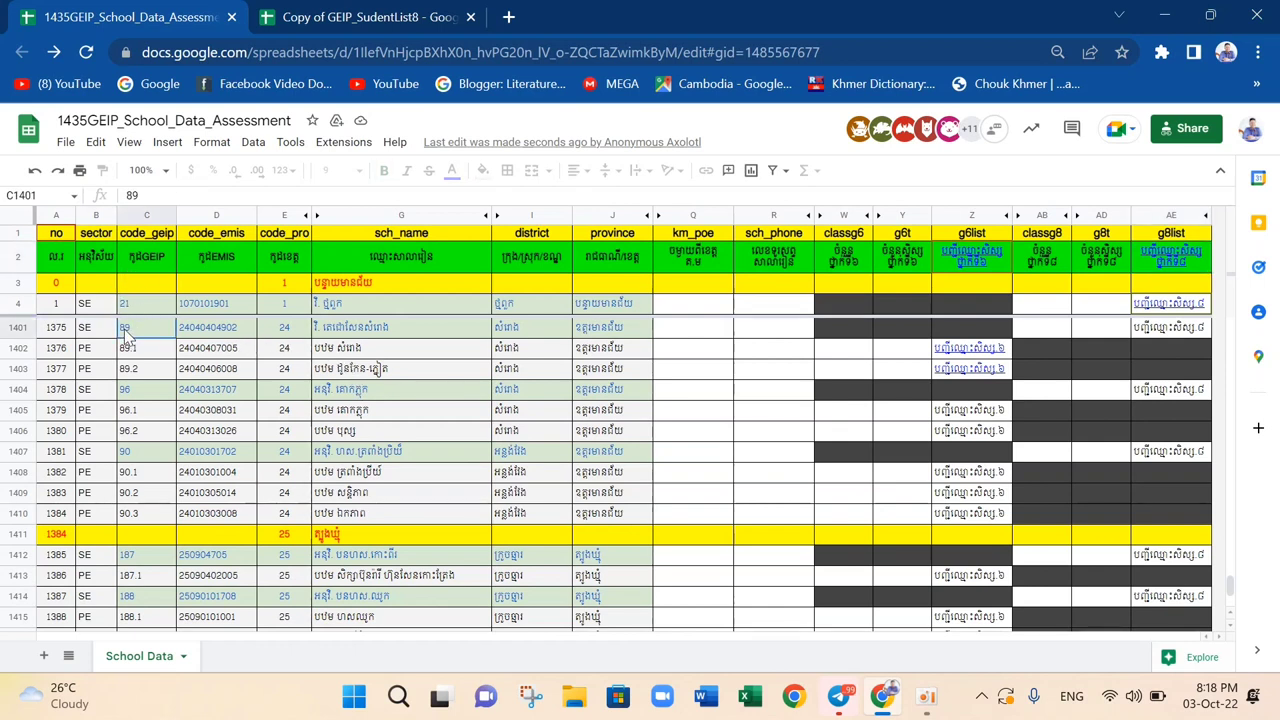
pyautogui.click(345, 14)
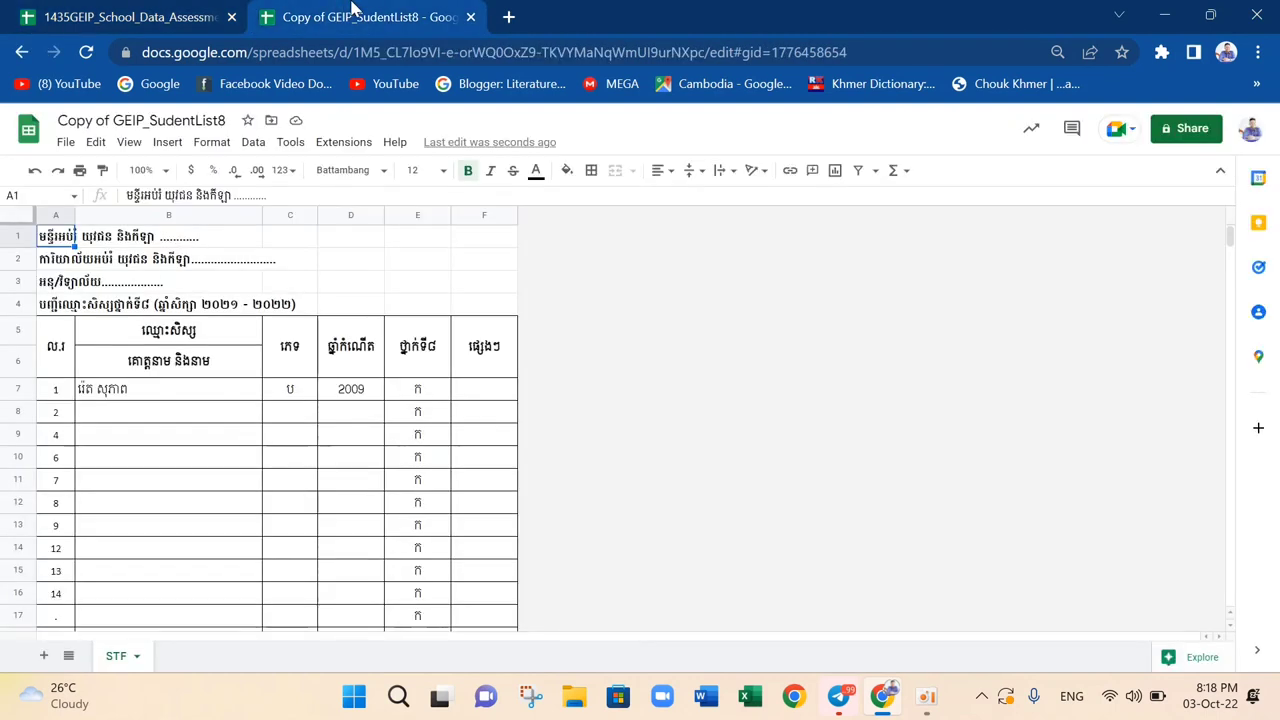
pyautogui.moveTo(115, 121); pyautogui.dragTo(53, 124)
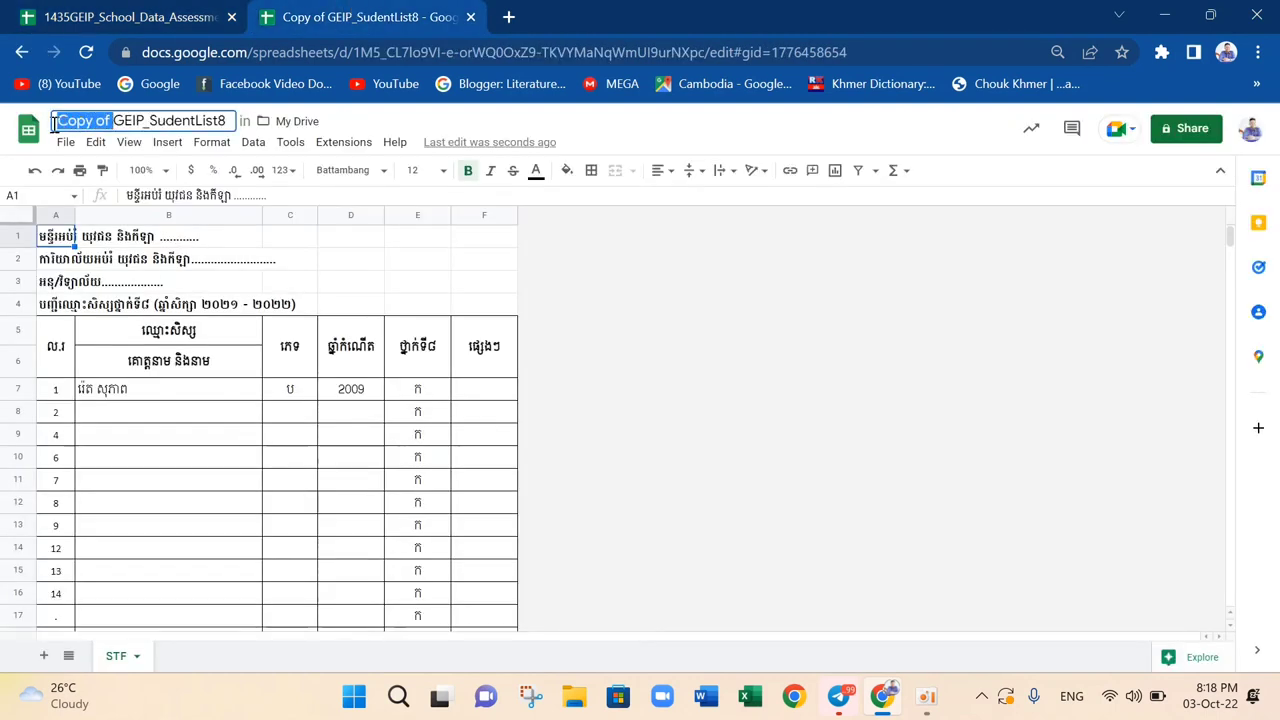
pyautogui.hotkey('ctrl', 'v')
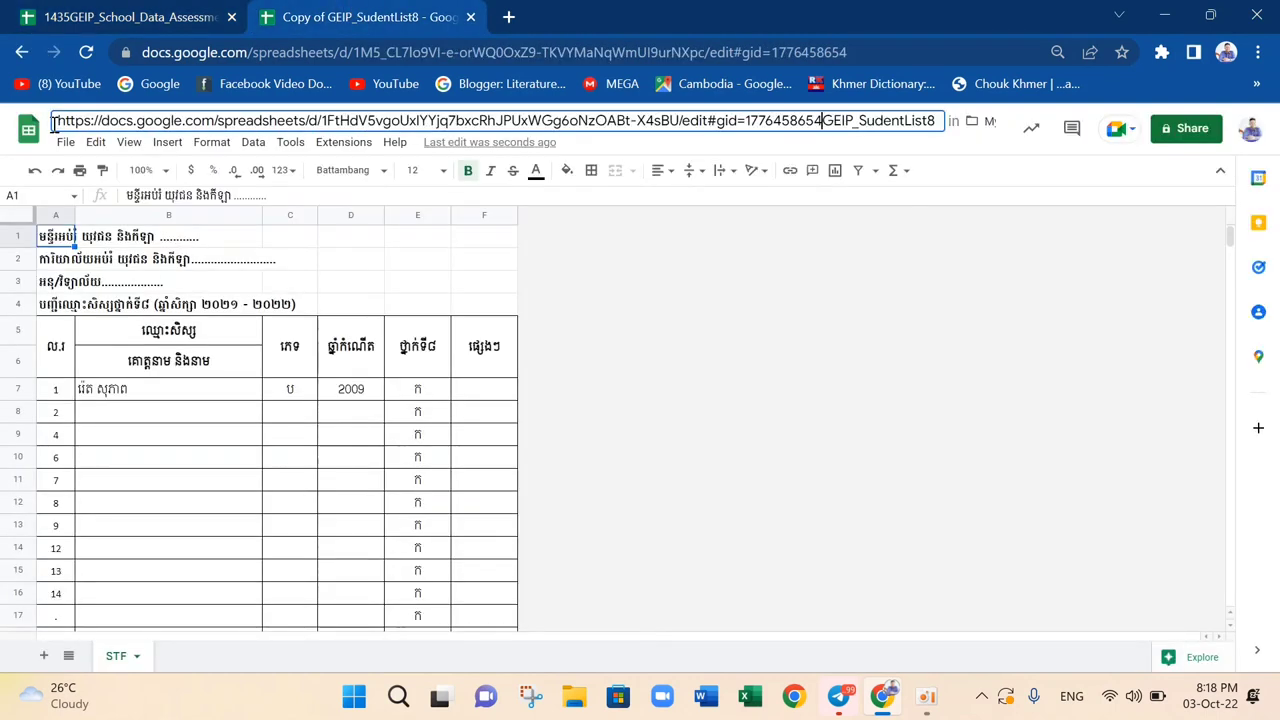
pyautogui.hotkey('ctrl', 'z')
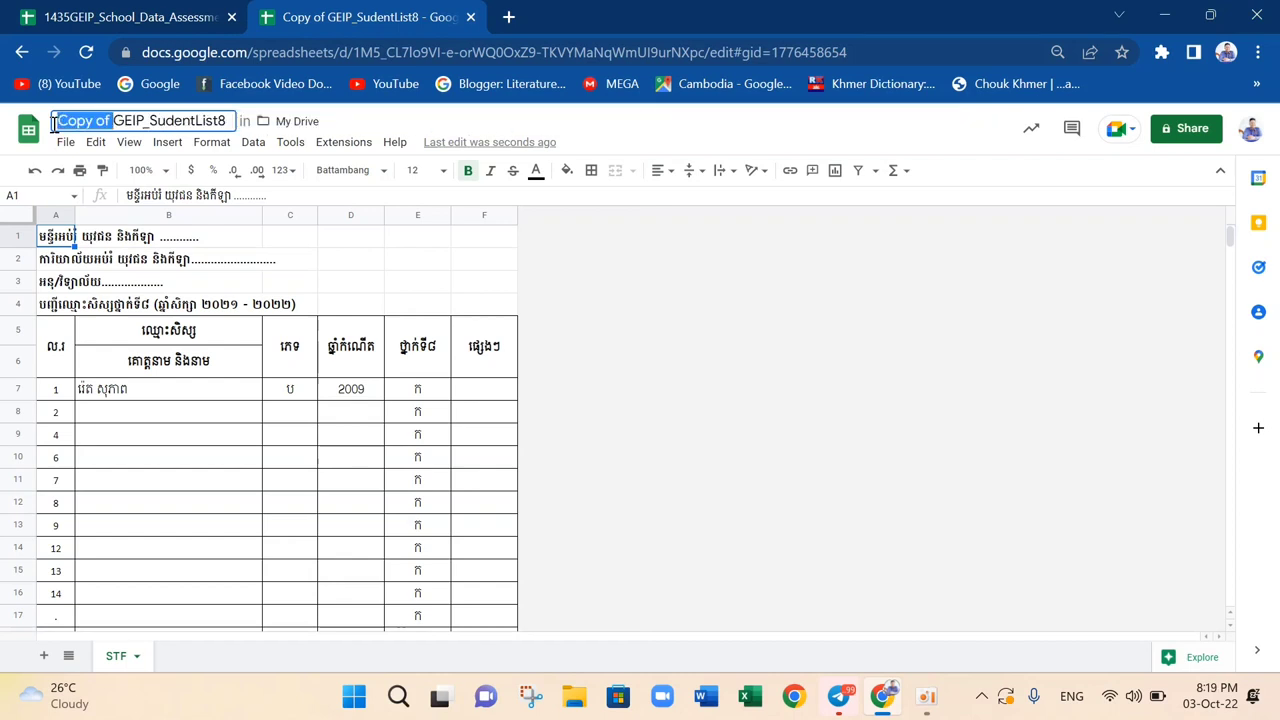
pyautogui.write('789-')
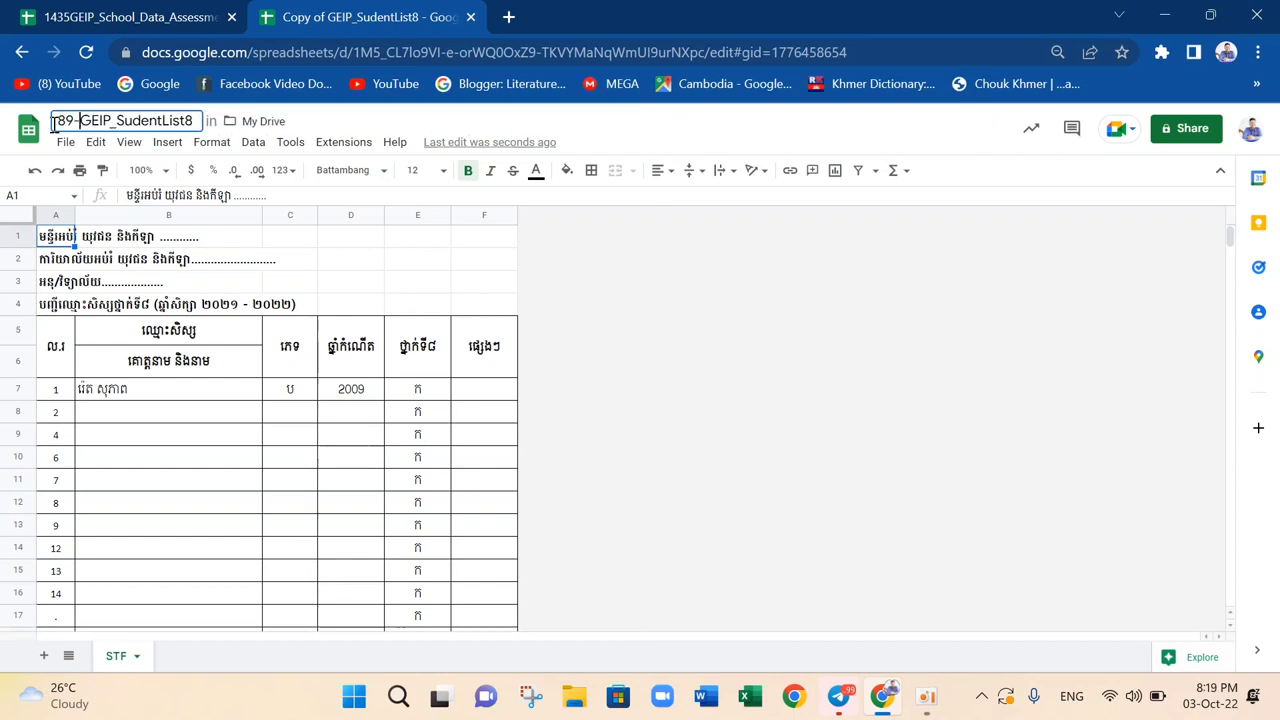
pyautogui.click(900, 261)
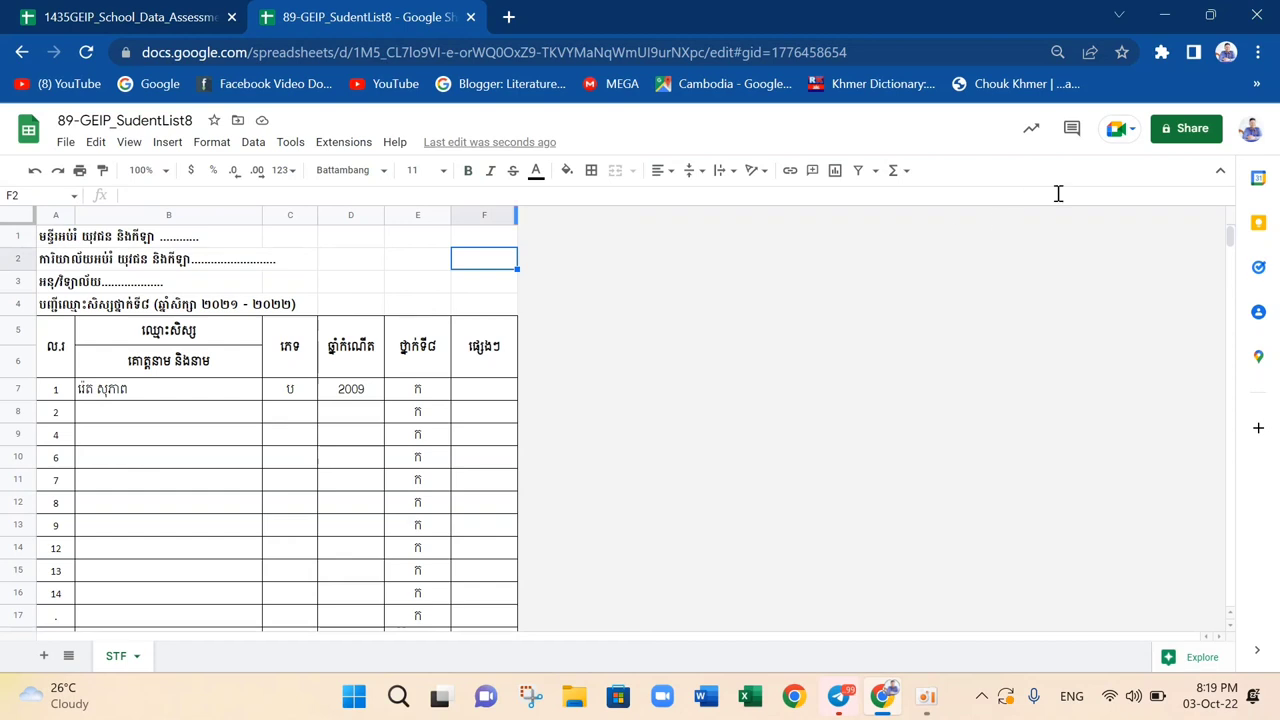
# - Share 89-GEIP_SudentList8 with anyone who has the link and copy its sharing link
pyautogui.click(1166, 134)
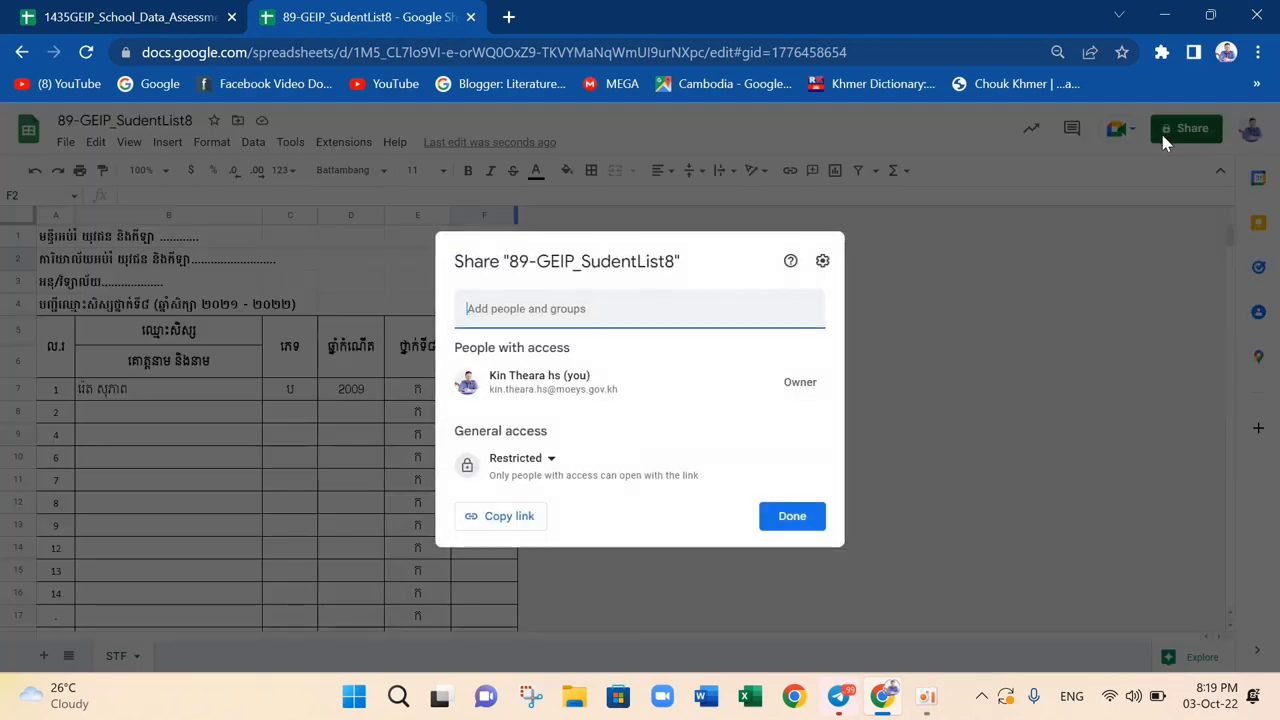
pyautogui.click(545, 462)
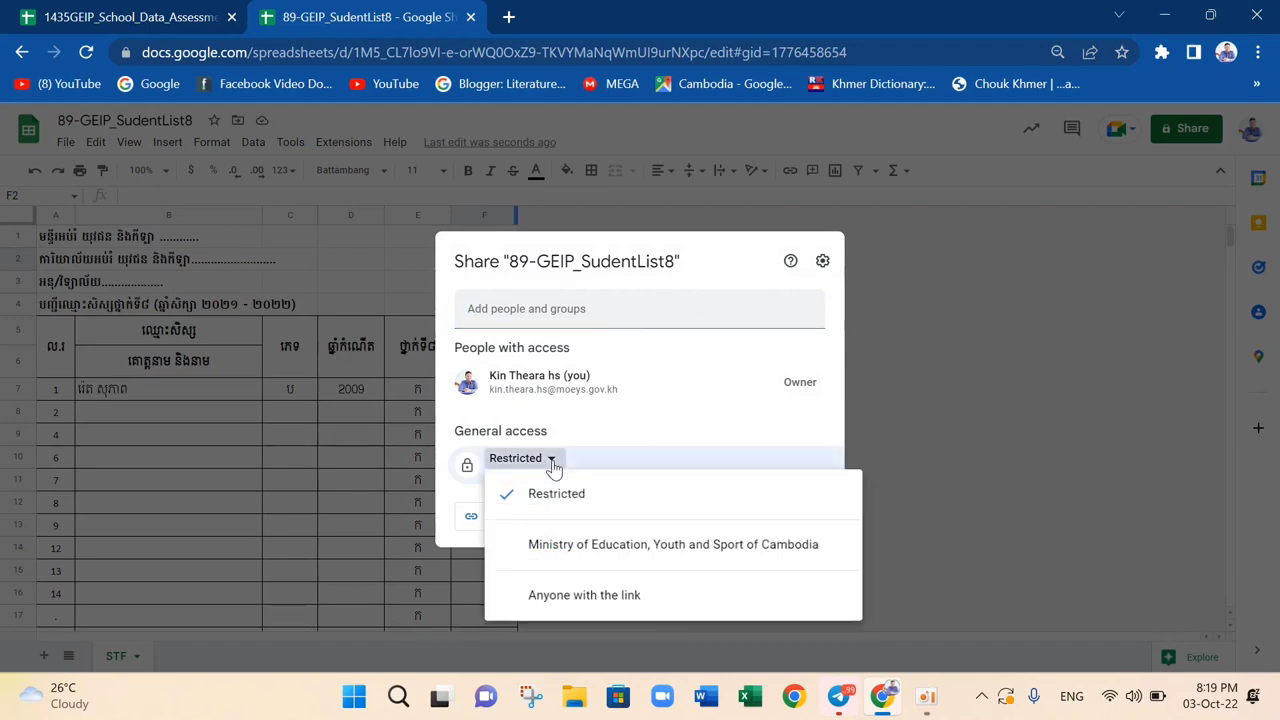
pyautogui.click(548, 598)
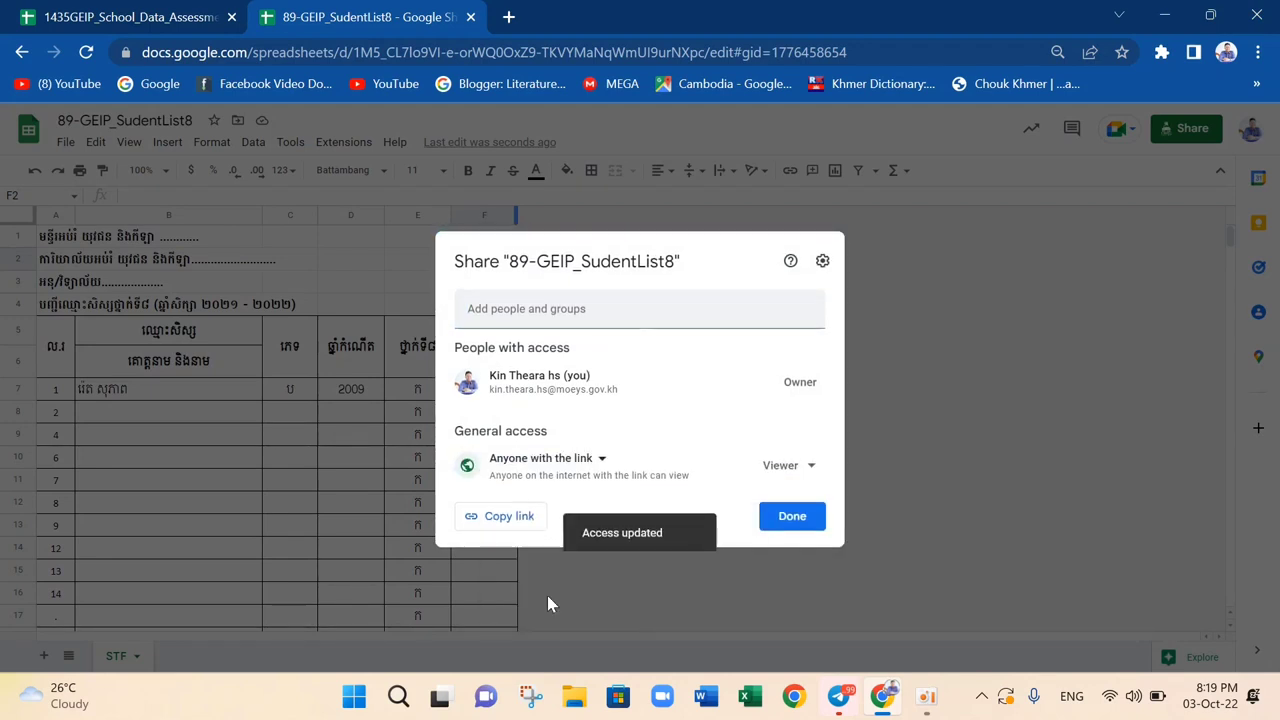
pyautogui.click(510, 516)
pyautogui.click(793, 518)
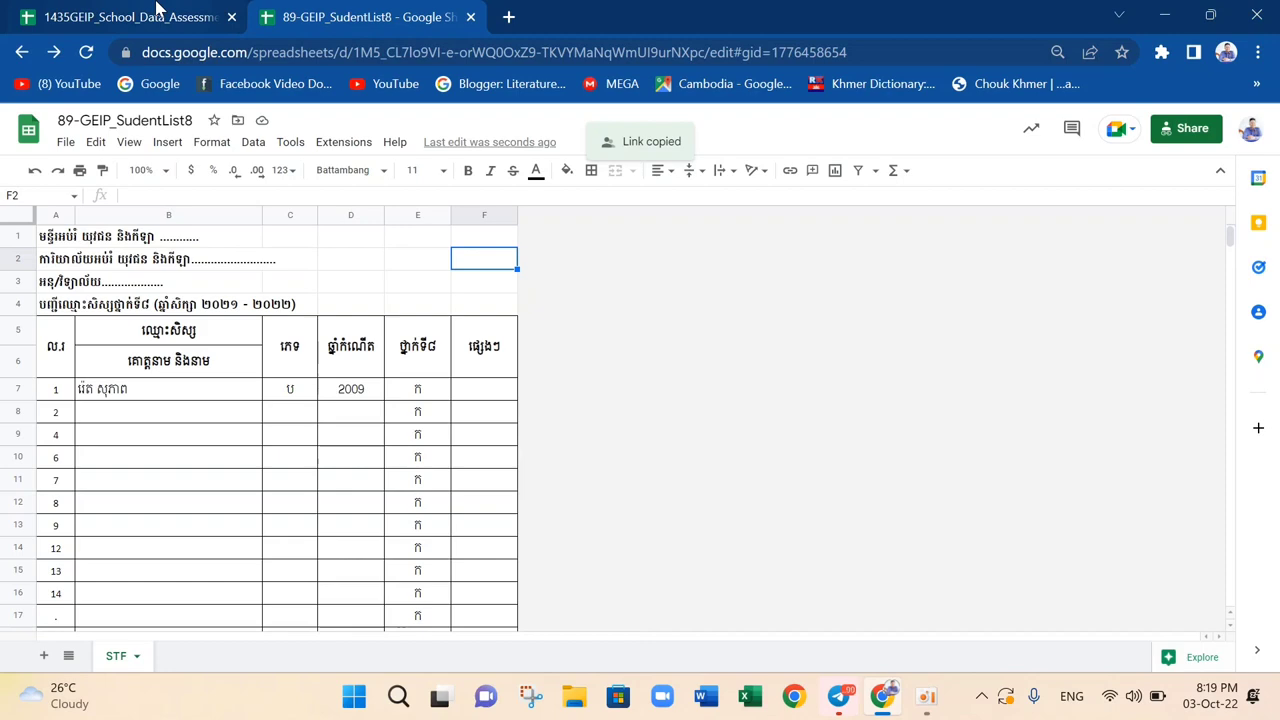
# - In the School Data sheet, link the g8list text in cell AE1401 to the copied sharing URL
pyautogui.click(155, 12)
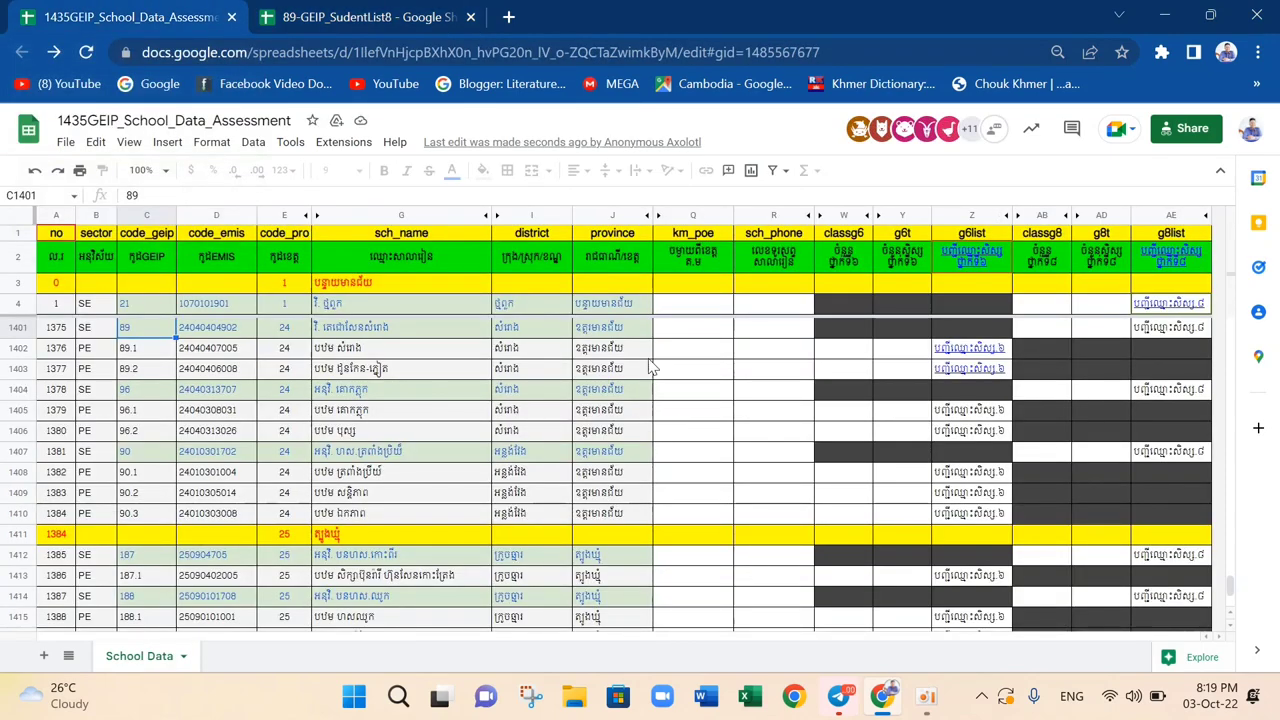
pyautogui.click(1140, 327)
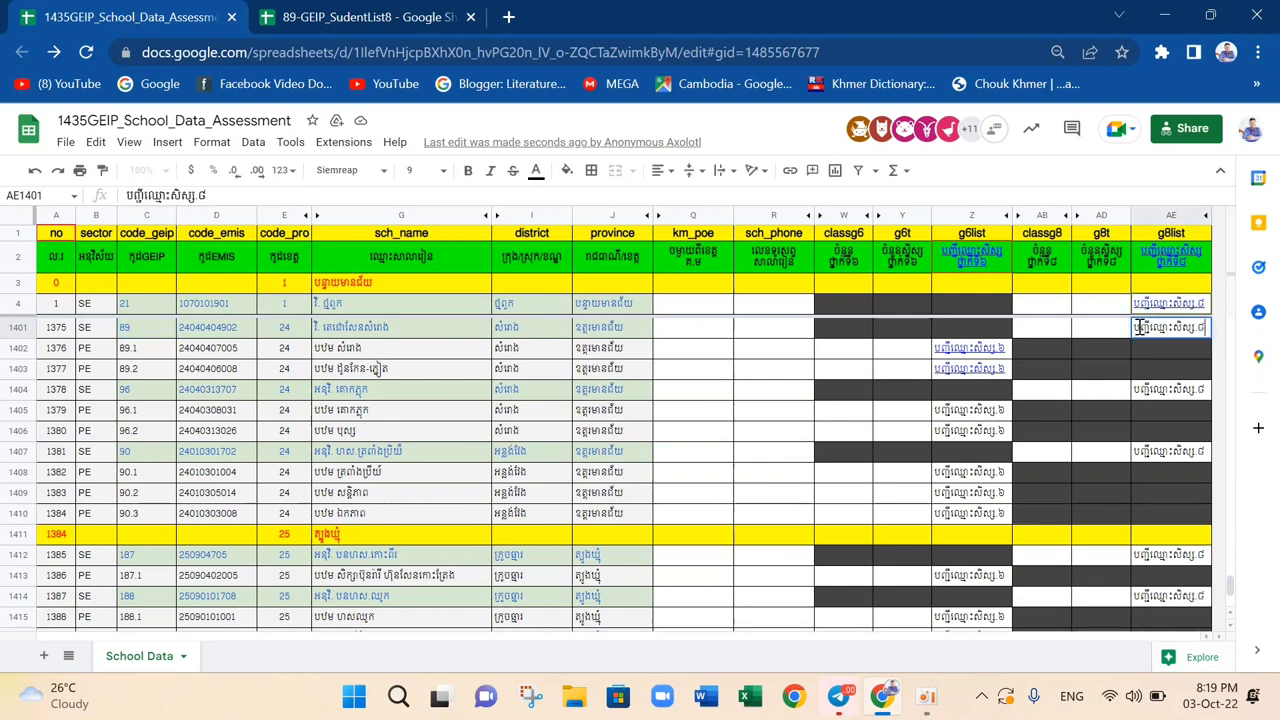
pyautogui.moveTo(1136, 330); pyautogui.dragTo(1207, 333)
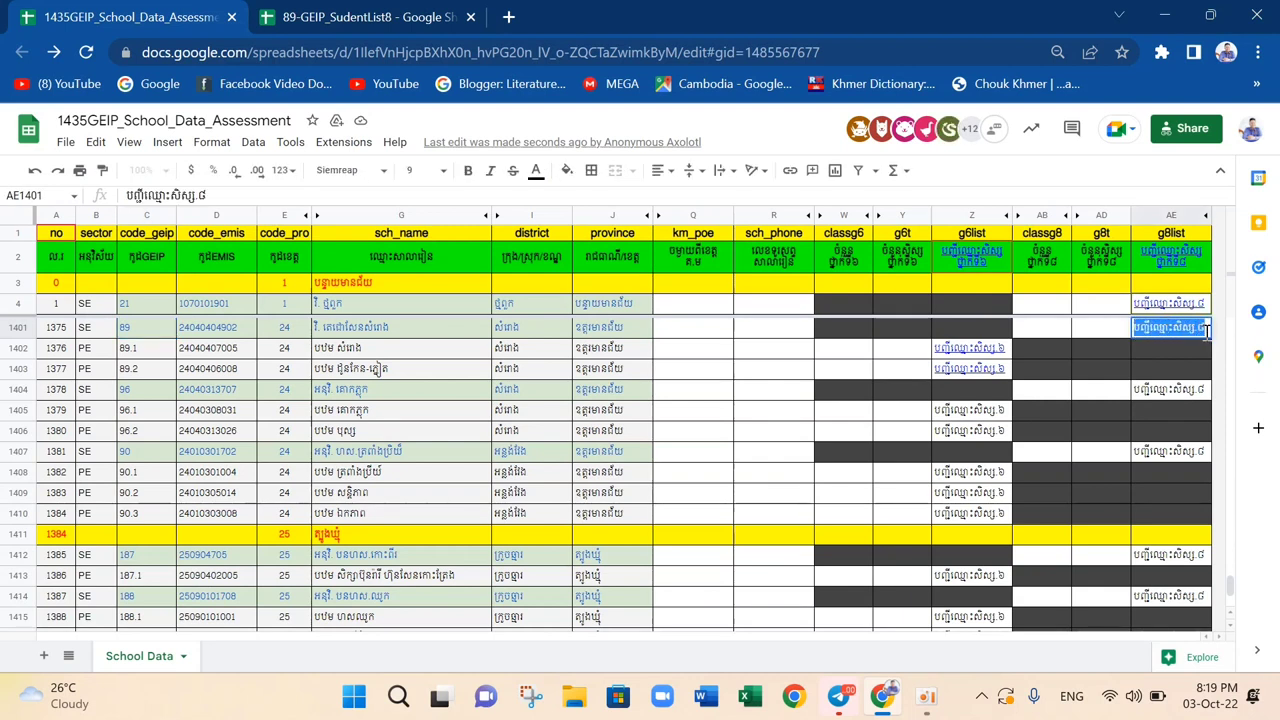
pyautogui.click(790, 171)
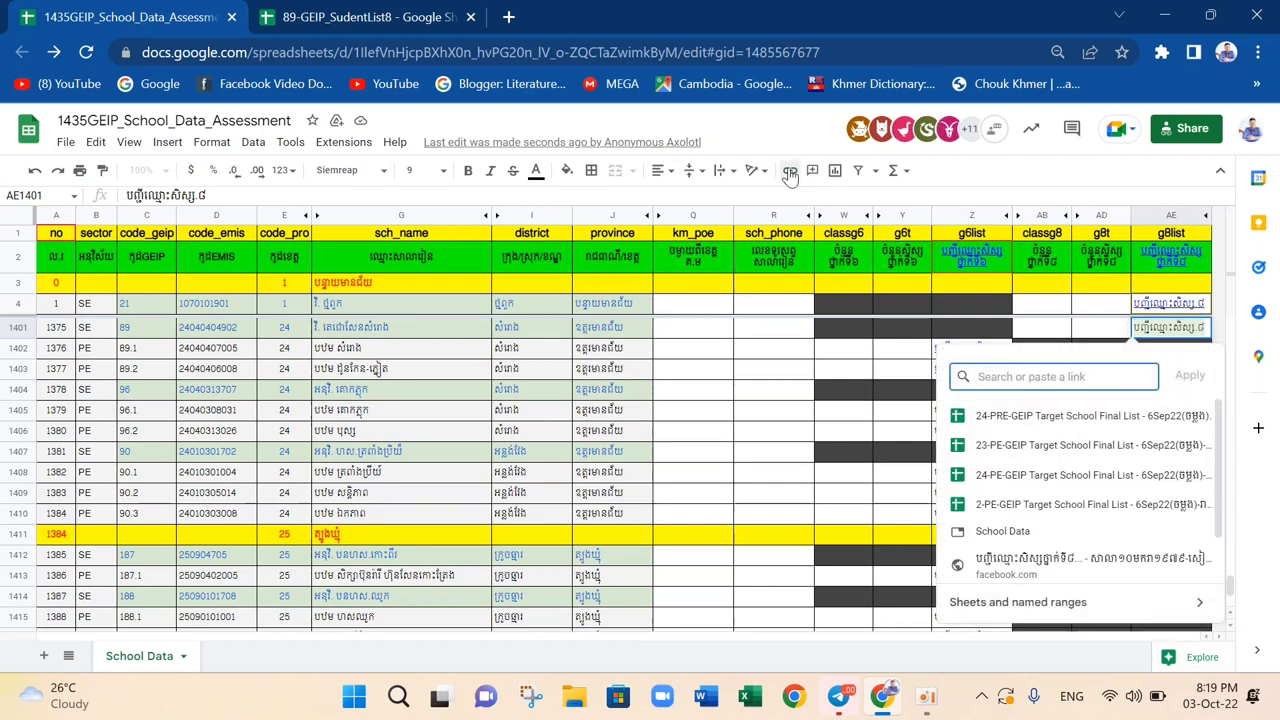
pyautogui.hotkey('ctrl', 'v')
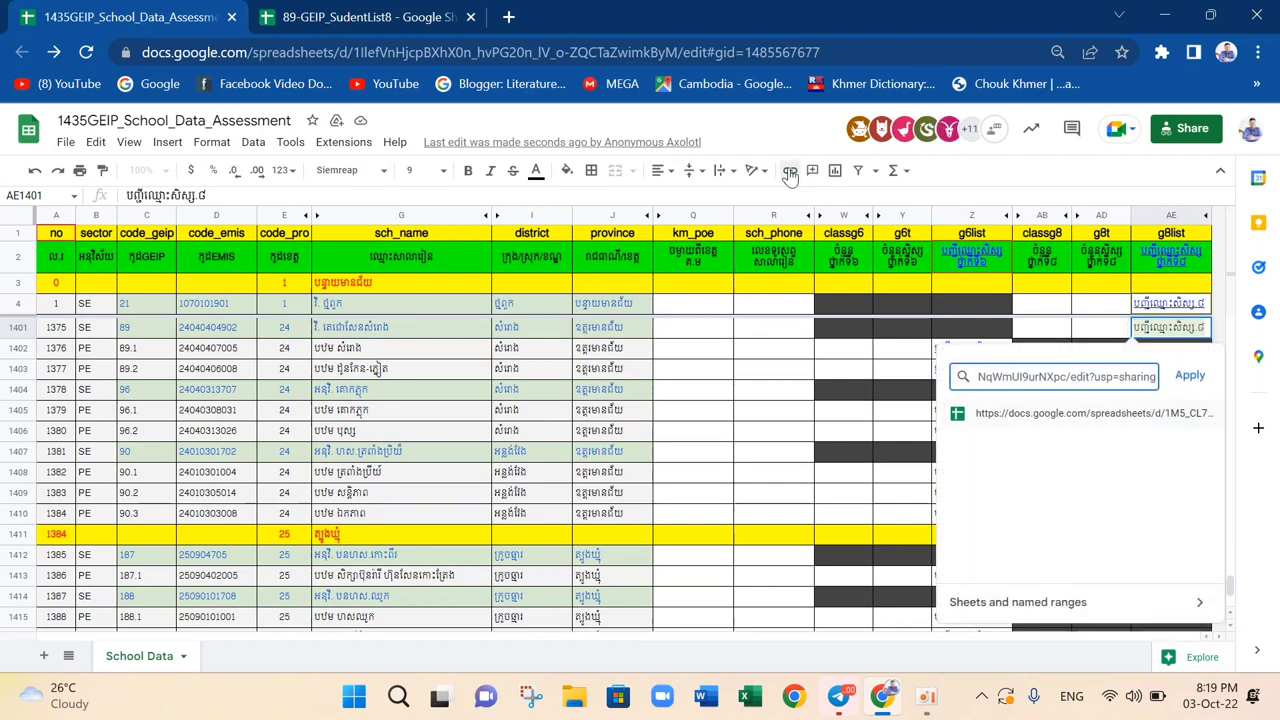
pyautogui.click(1189, 375)
pyautogui.click(772, 329)
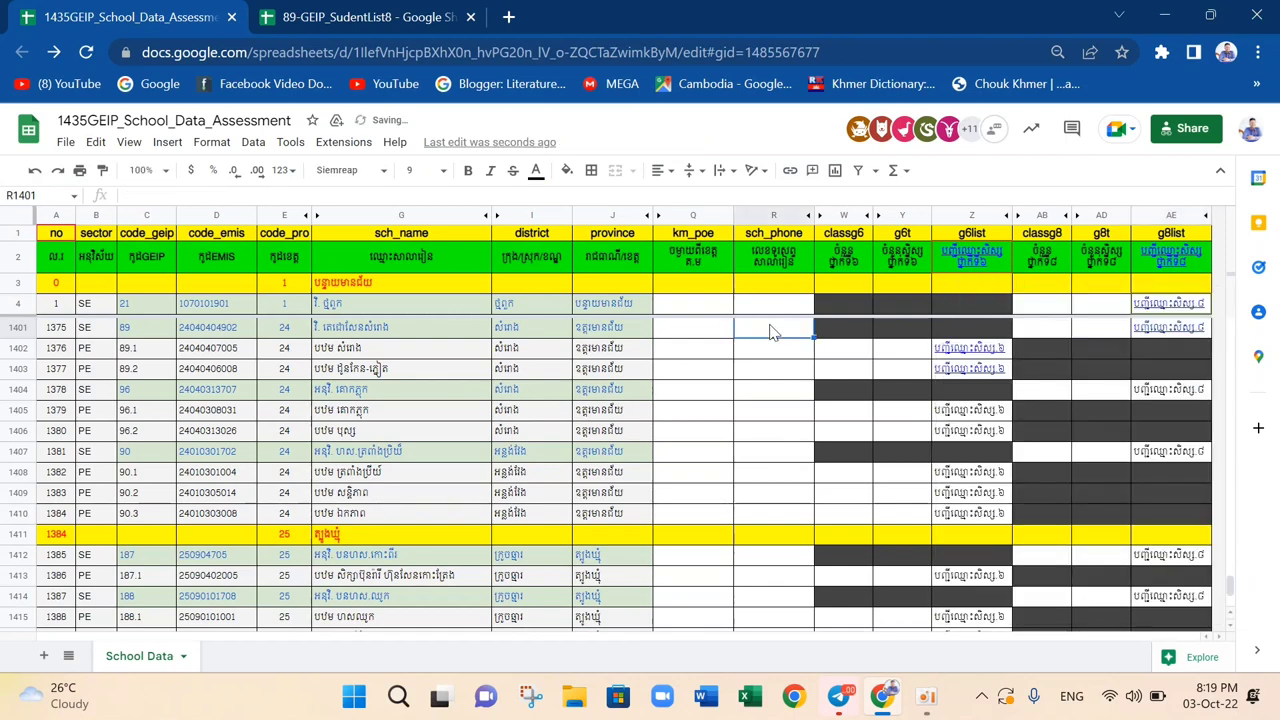
# - Clear the sample student entries in B7:E15 of 89-GEIP_SudentList8 and review the rows that need filling
pyautogui.click(360, 17)
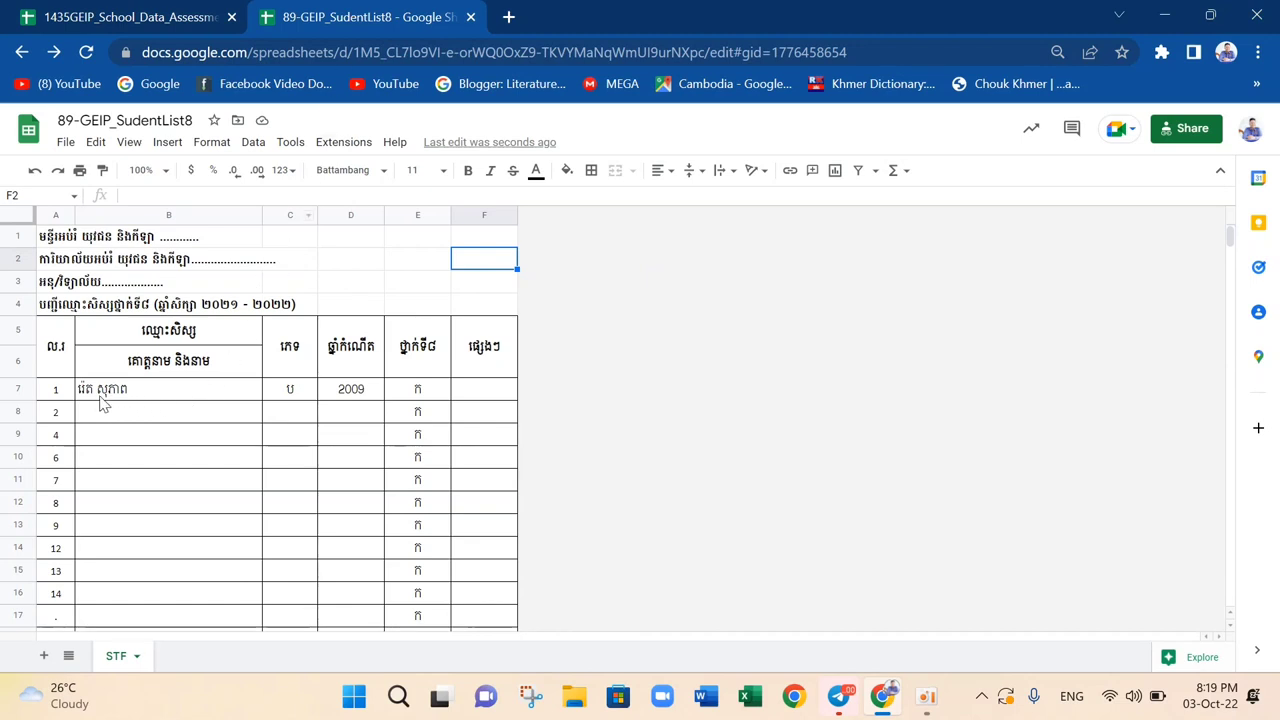
pyautogui.moveTo(103, 400); pyautogui.dragTo(372, 398)
pyautogui.moveTo(437, 535); pyautogui.dragTo(437, 585)
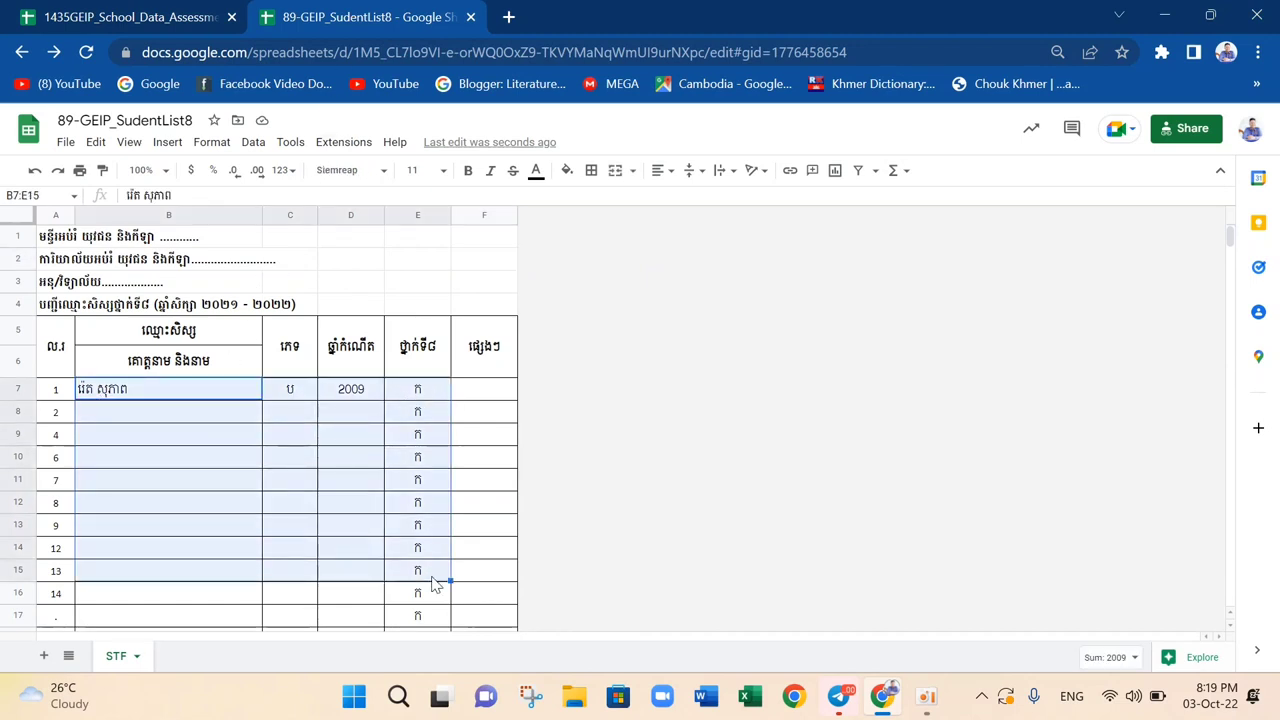
pyautogui.press('Delete')
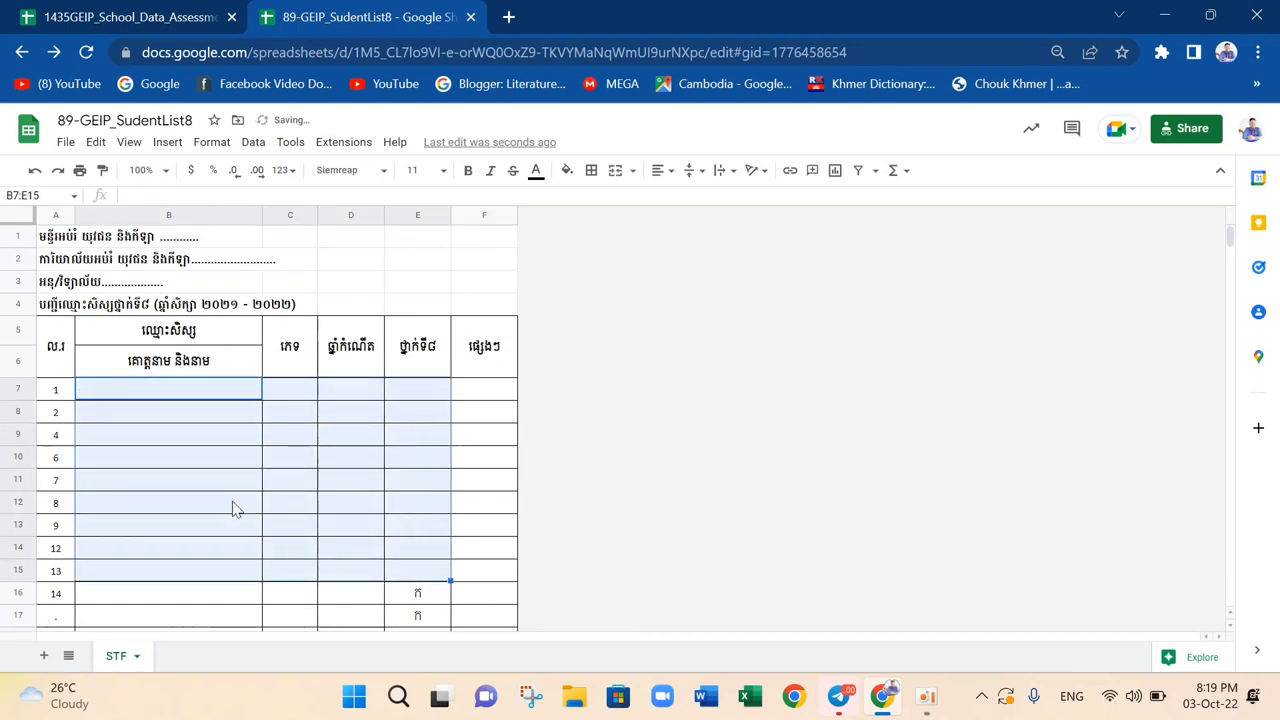
pyautogui.scroll(-3, 187, 481)
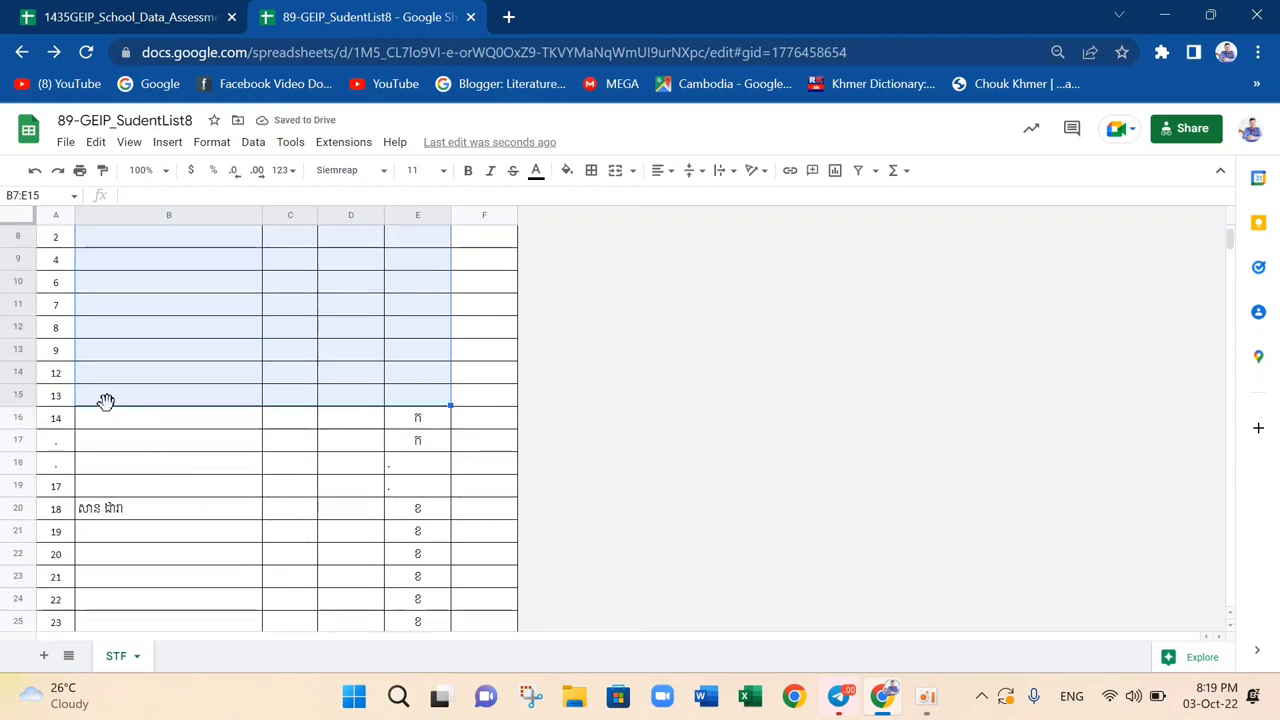
pyautogui.scroll(3, 125, 403)
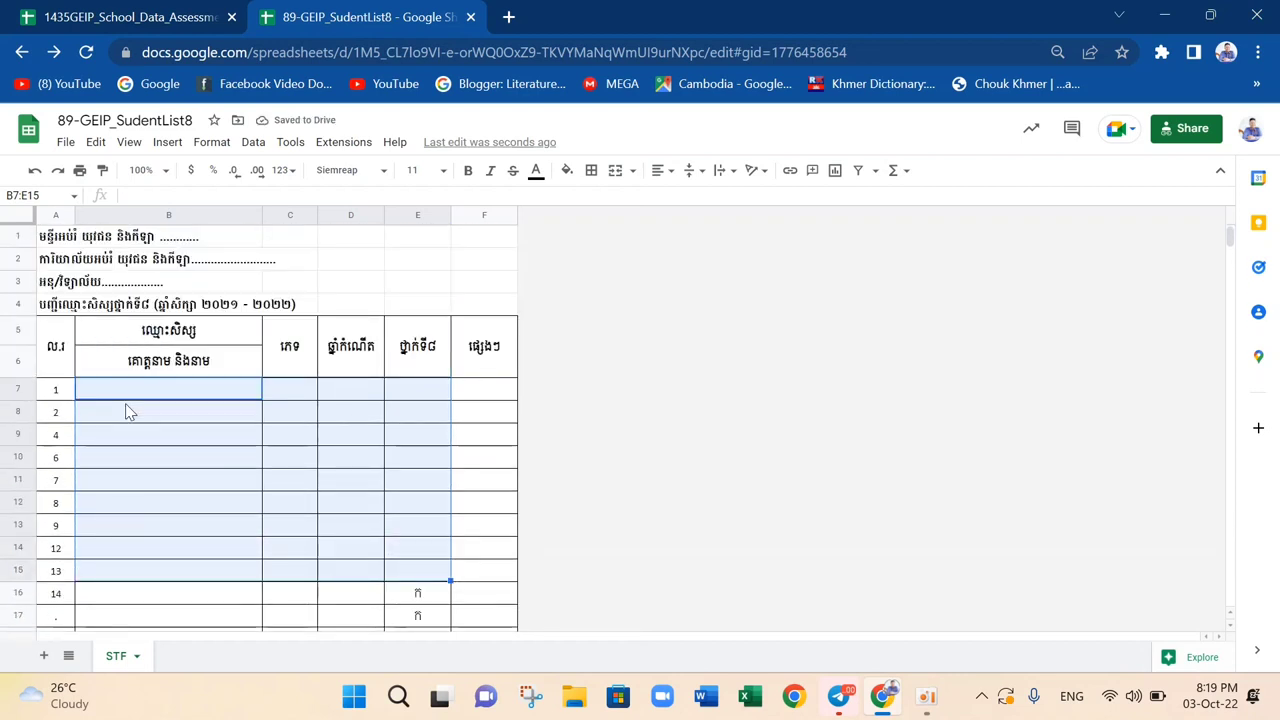
pyautogui.moveTo(108, 403); pyautogui.dragTo(417, 593)
# - Remove the អនុ/ prefix from the school line in cell A3 so that it starts with វិទ្យាល័យ
pyautogui.click(125, 283)
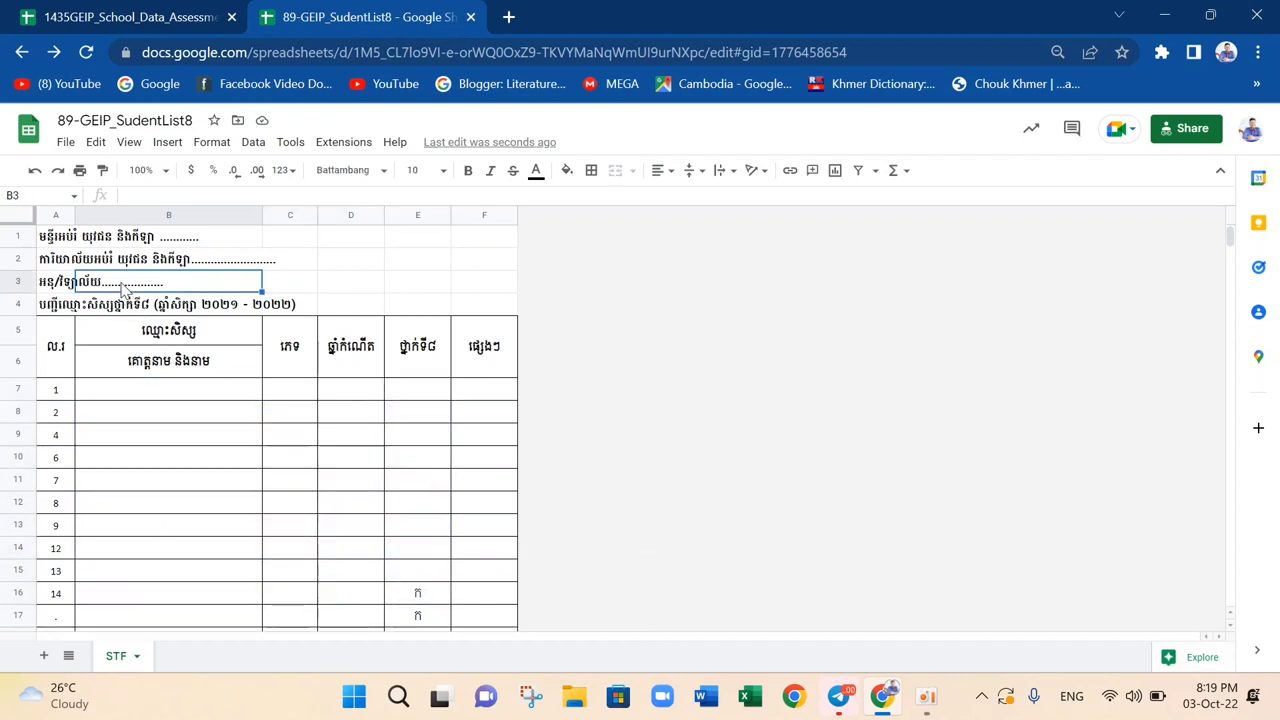
pyautogui.moveTo(70, 245); pyautogui.dragTo(168, 289)
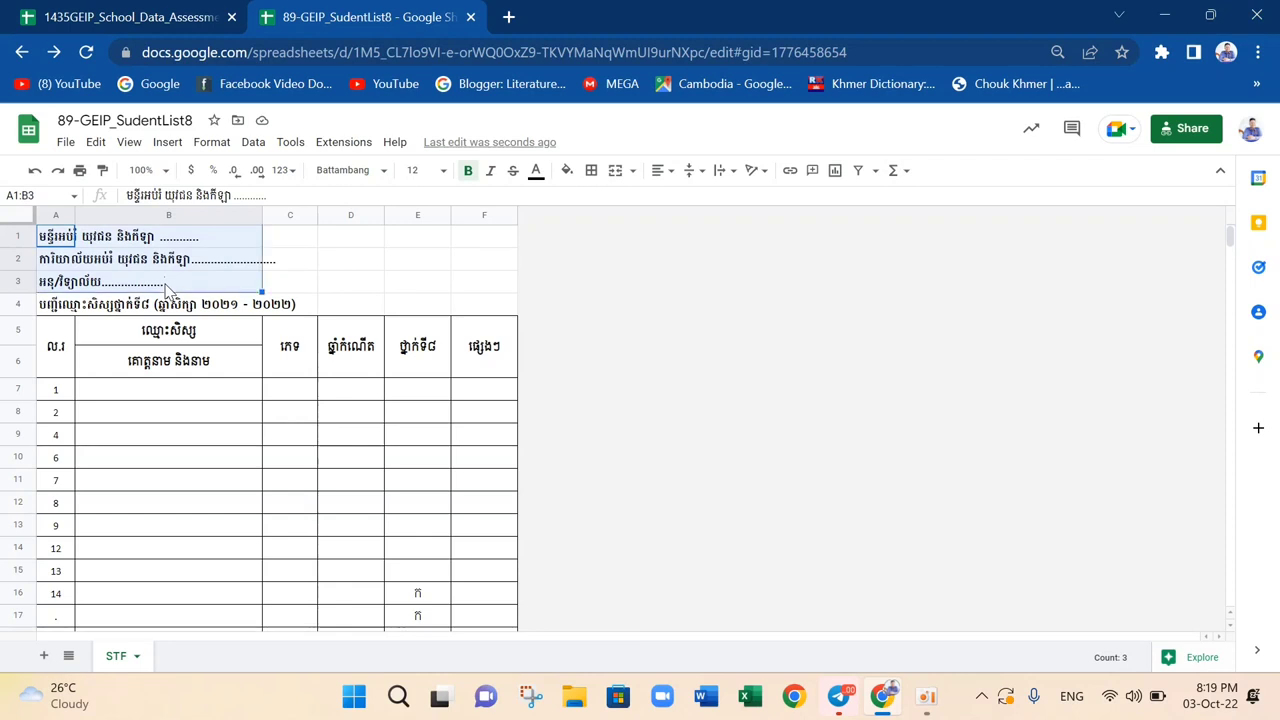
pyautogui.doubleClick(65, 285)
pyautogui.press('BackSpace')
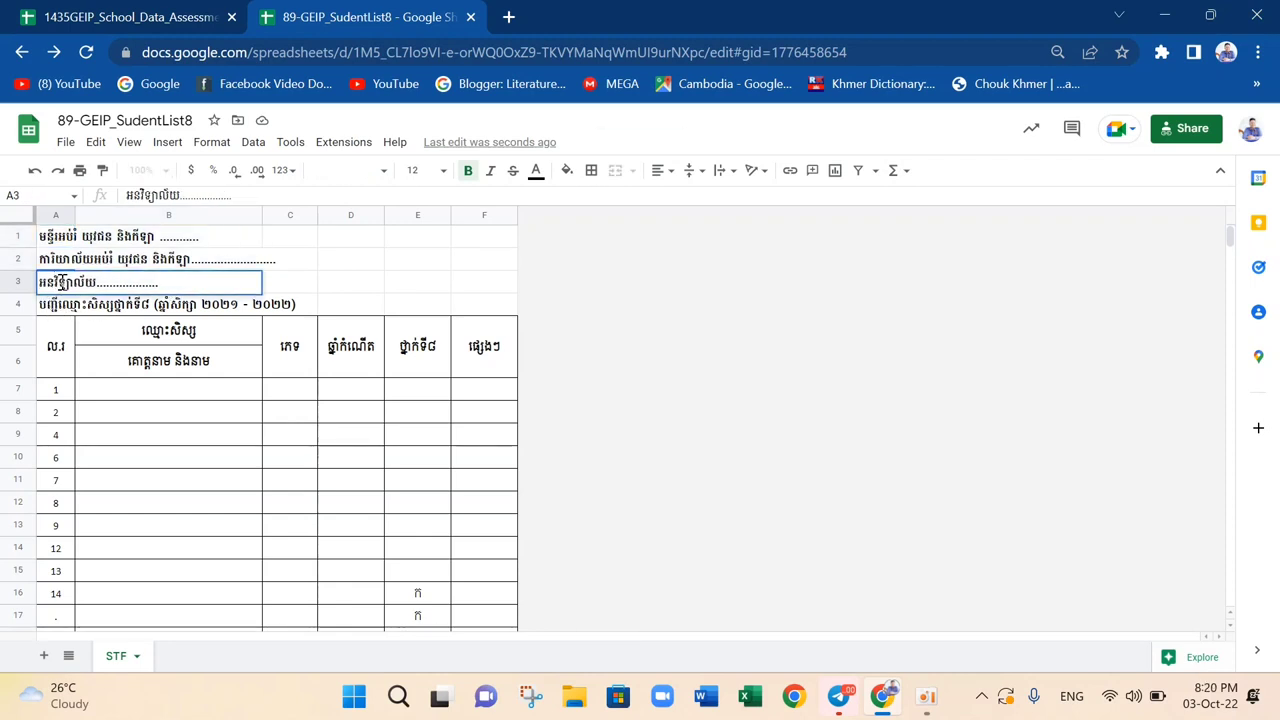
pyautogui.press('BackSpace')
pyautogui.press('BackSpace')
pyautogui.click(380, 458)
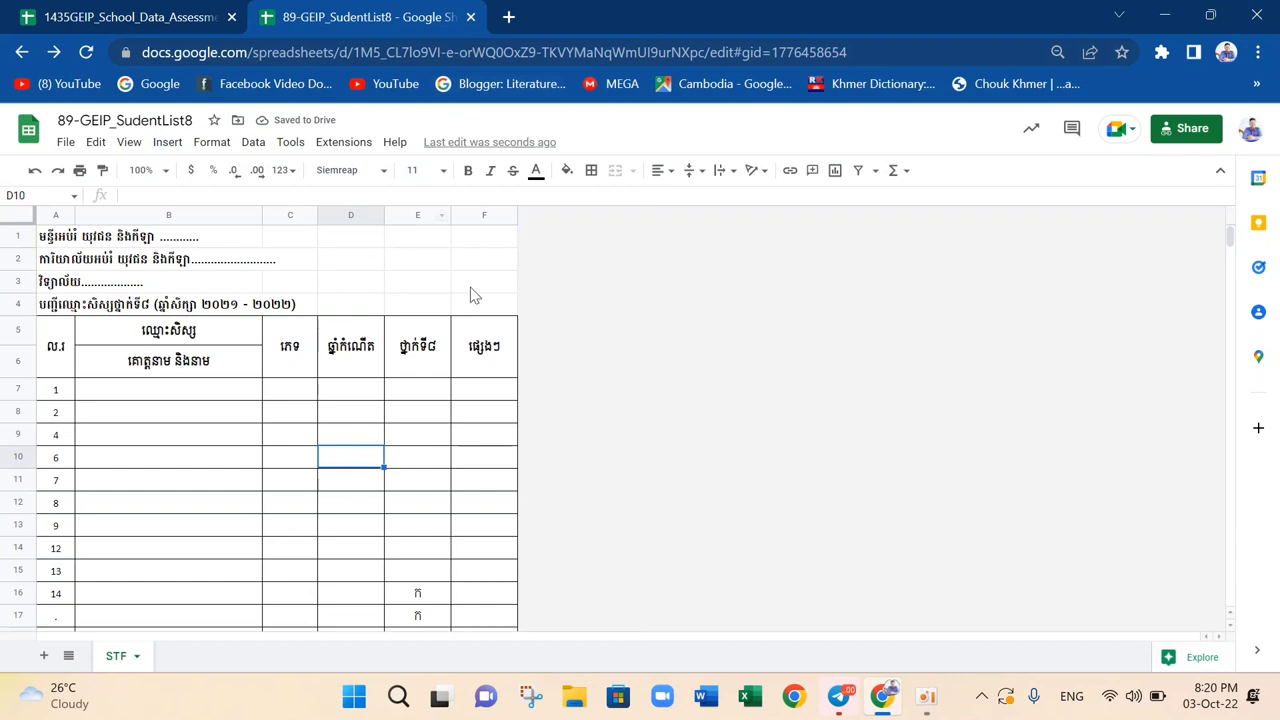
# - View the My Drive folders where the student list could be moved, without moving it, and close 89-GEIP_SudentList8
pyautogui.click(236, 121)
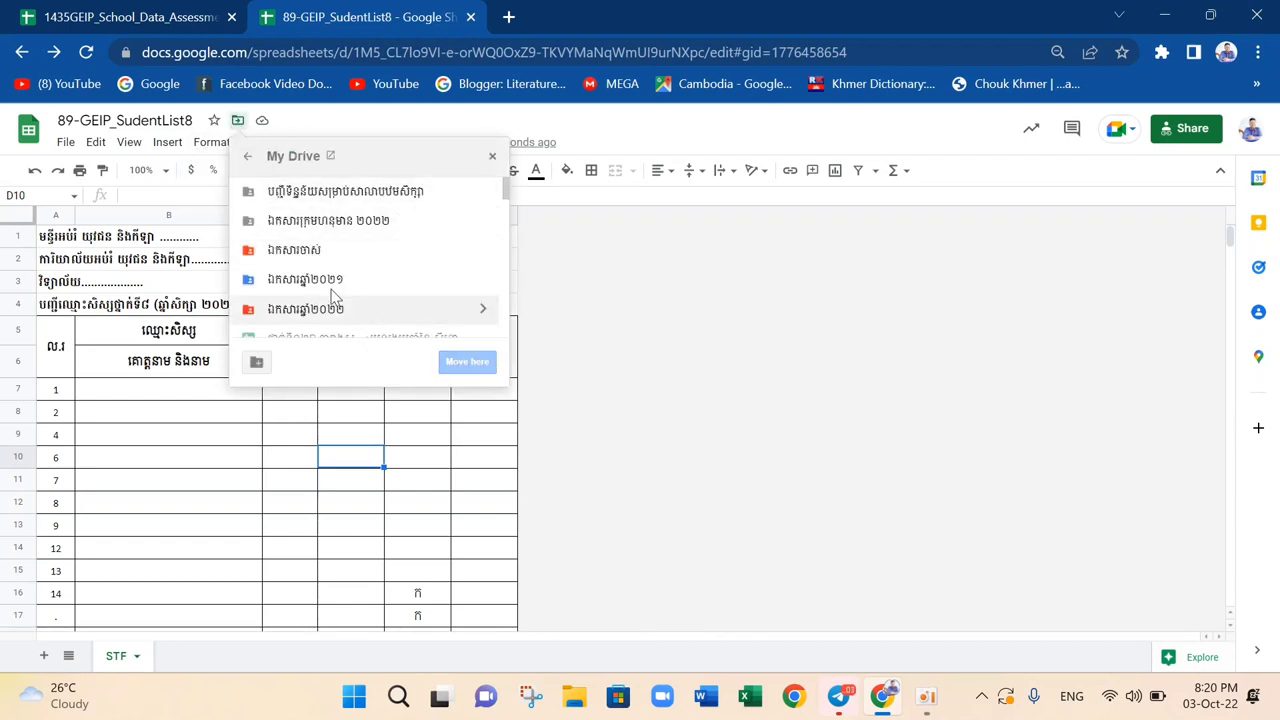
pyautogui.click(492, 160)
pyautogui.click(470, 17)
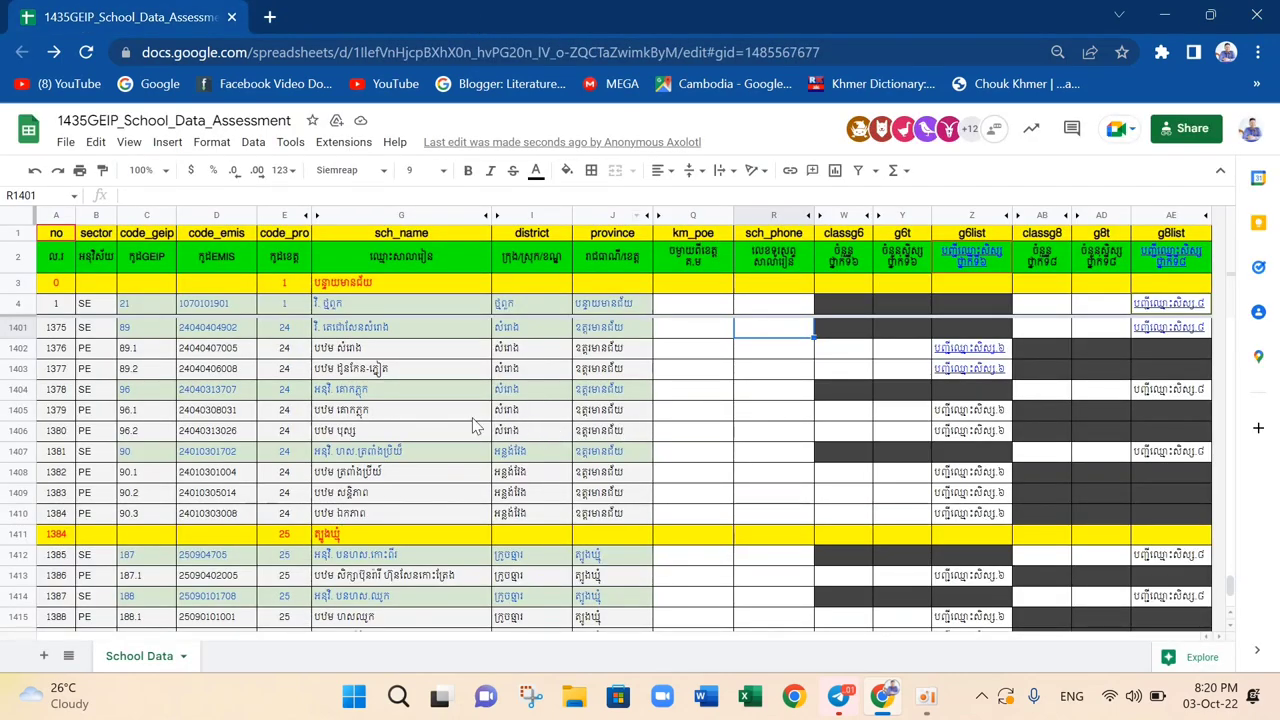
# - Examine the primary schools with GEIP codes 89.1 and 89.2 and preview the g6list link in row 1402
pyautogui.click(330, 352)
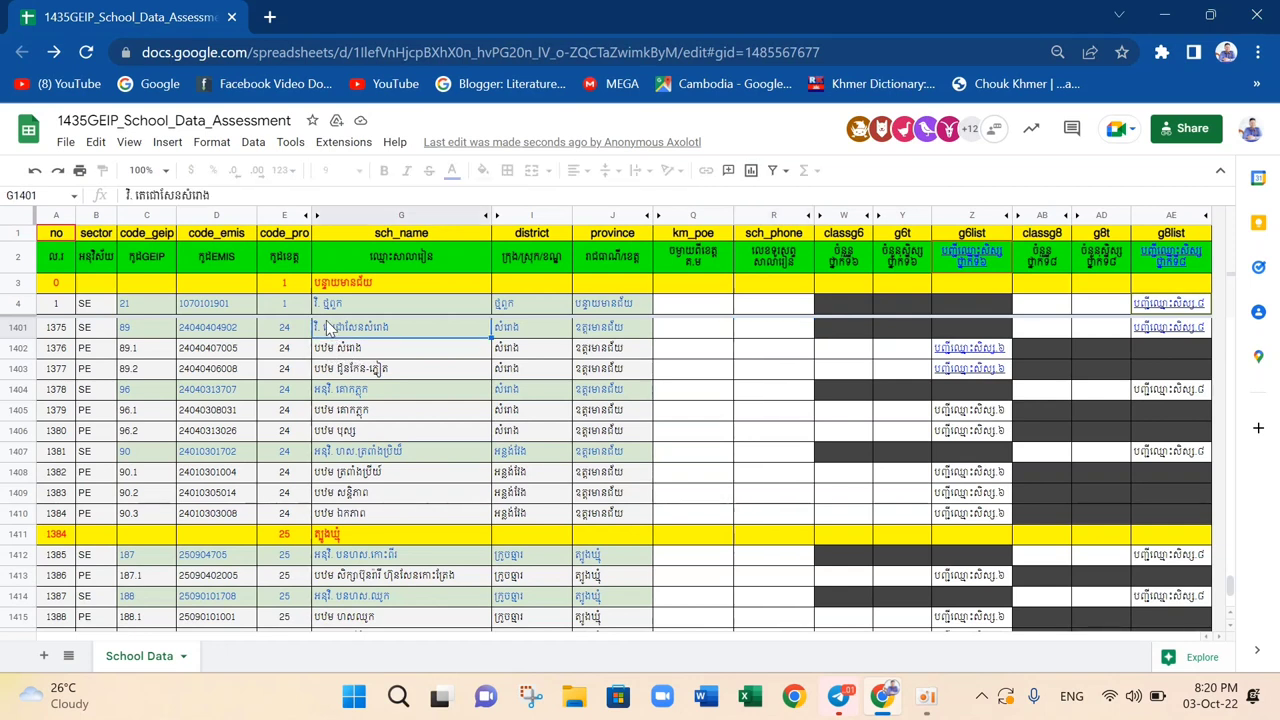
pyautogui.moveTo(330, 352); pyautogui.dragTo(386, 372)
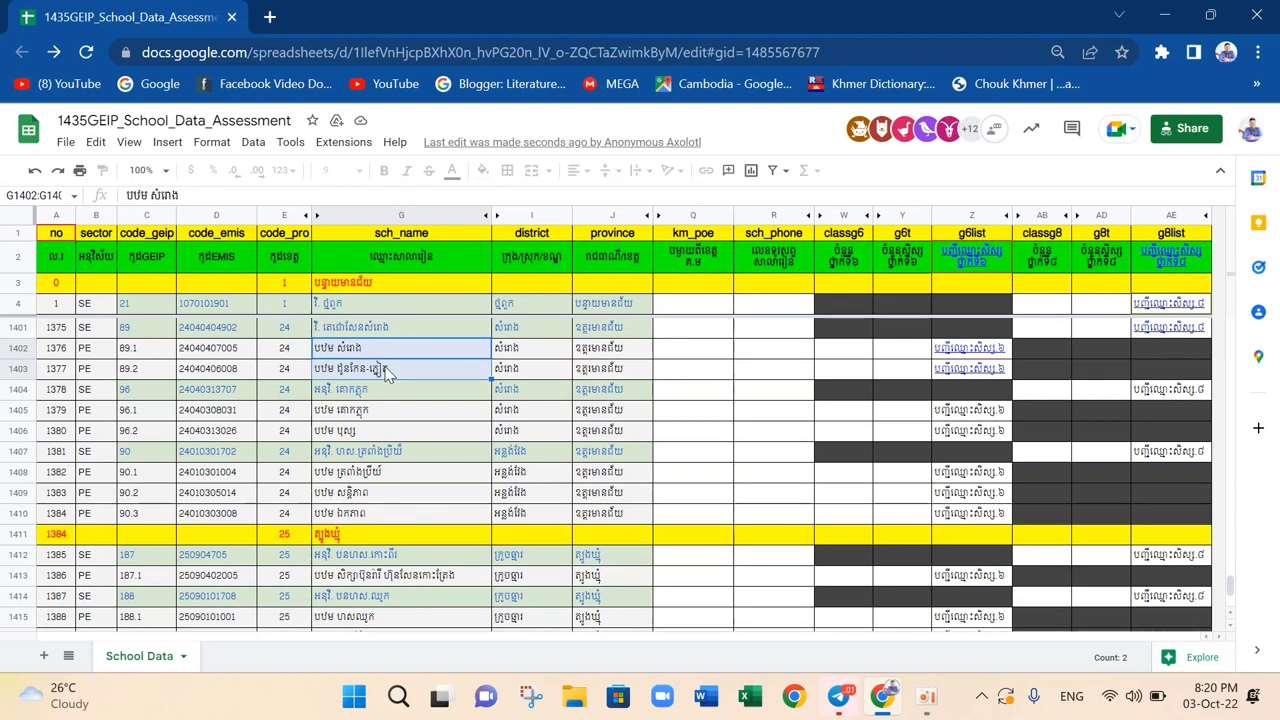
pyautogui.click(486, 376)
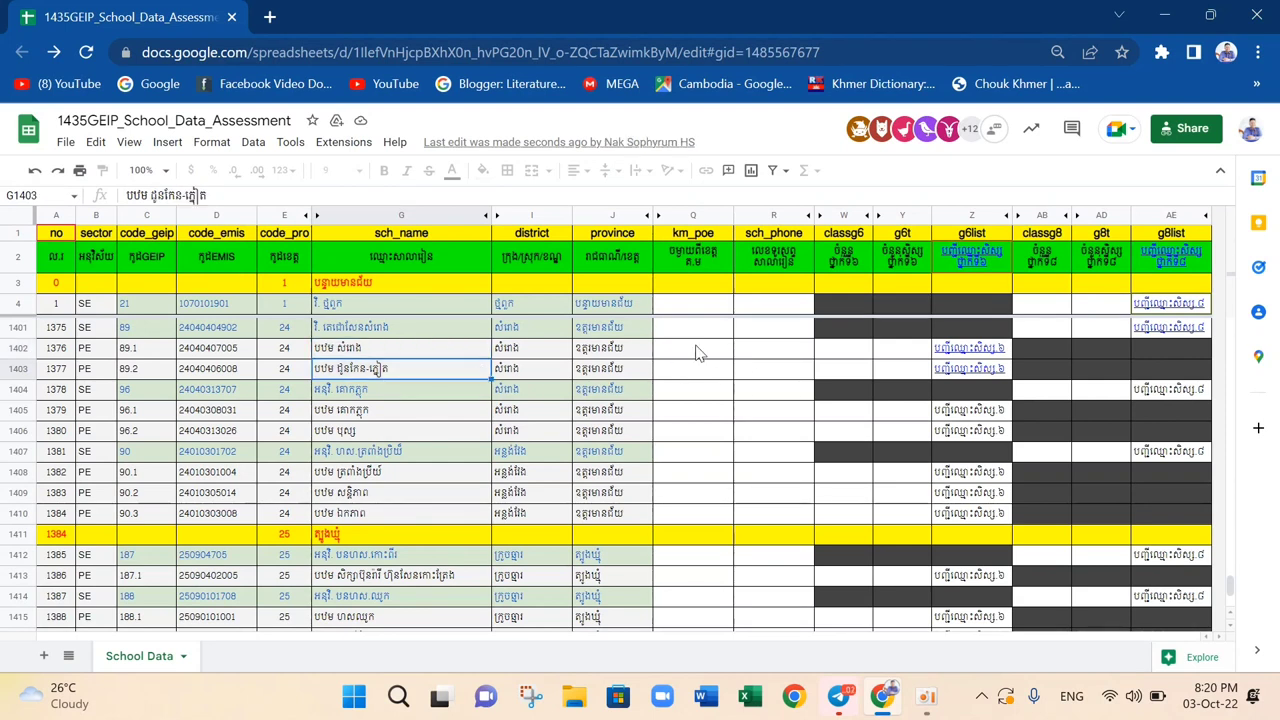
pyautogui.click(960, 352)
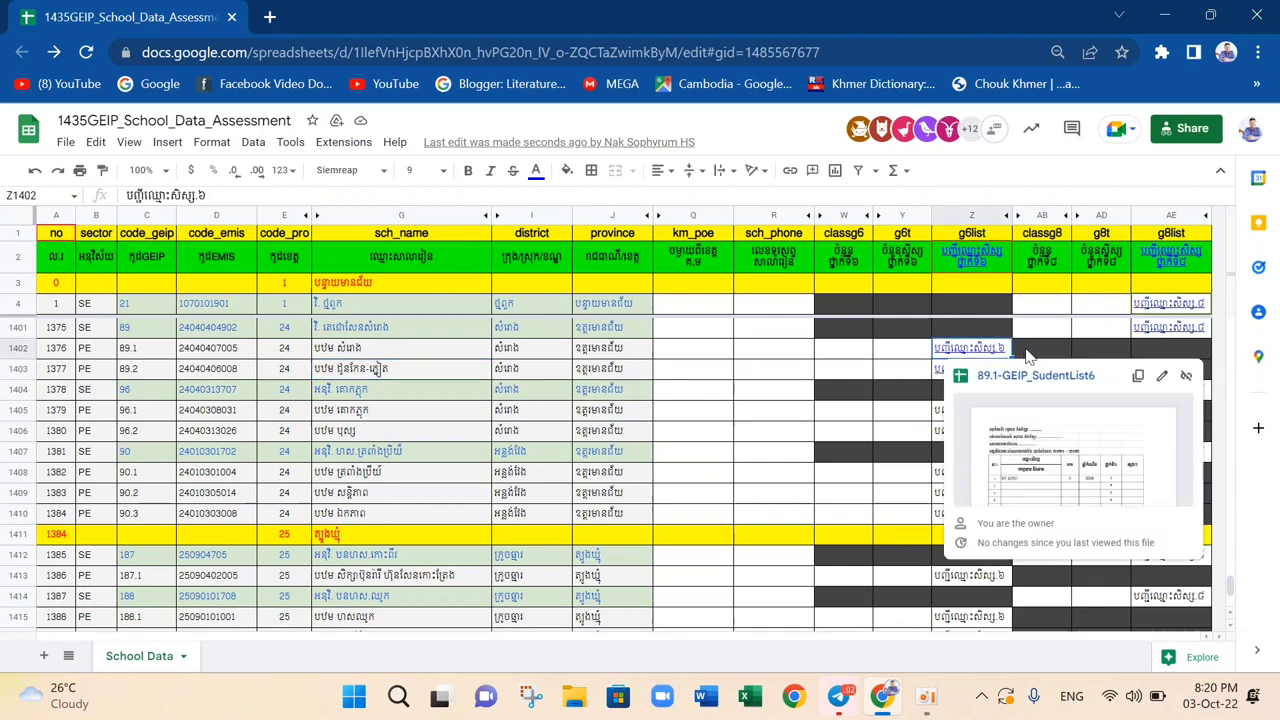
pyautogui.click(978, 267)
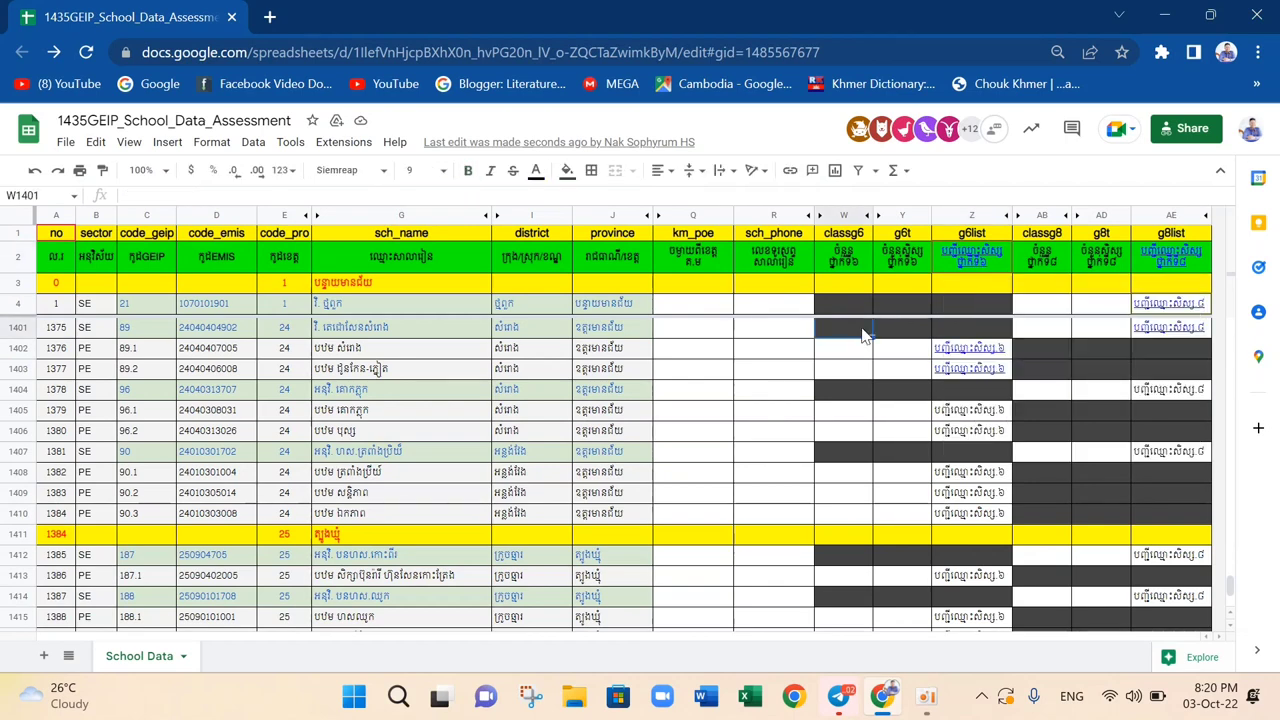
pyautogui.click(970, 342)
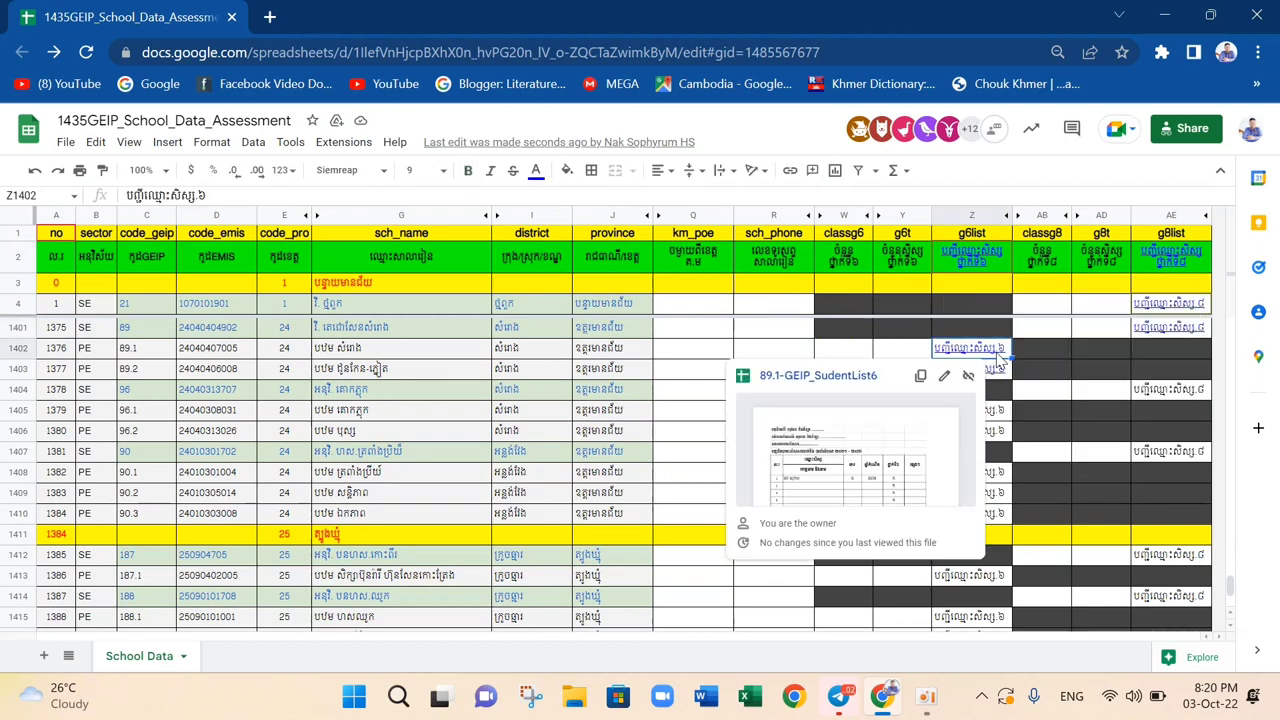
# - Examine the km_poe, sch_phone, classg6 and g6t cells that need filling for the primary schools in rows 1402 and 1403
pyautogui.click(682, 360)
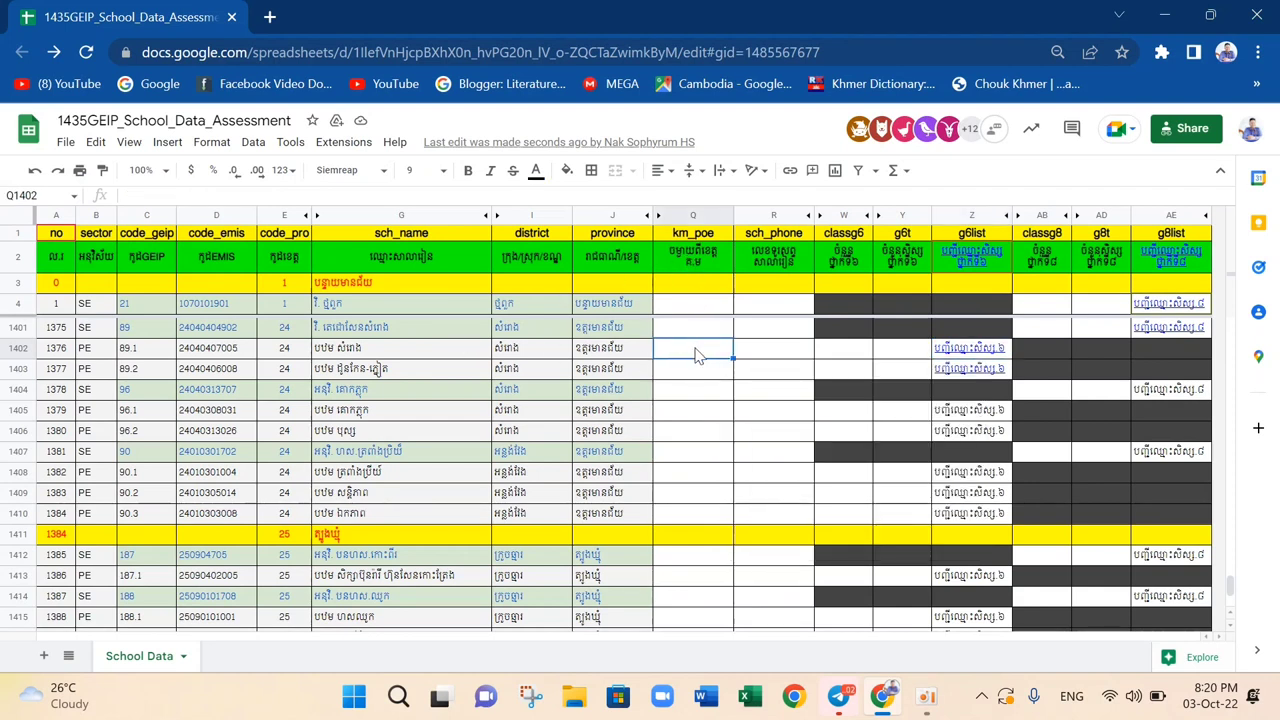
pyautogui.click(770, 360)
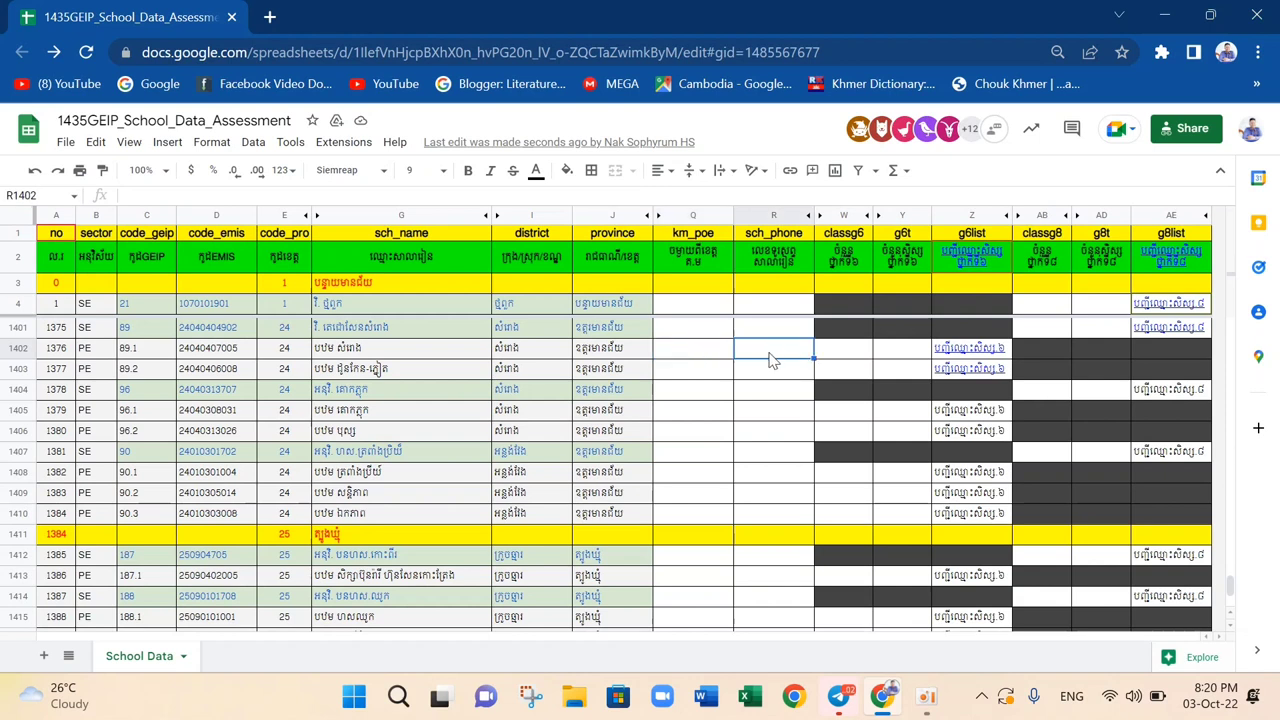
pyautogui.click(840, 362)
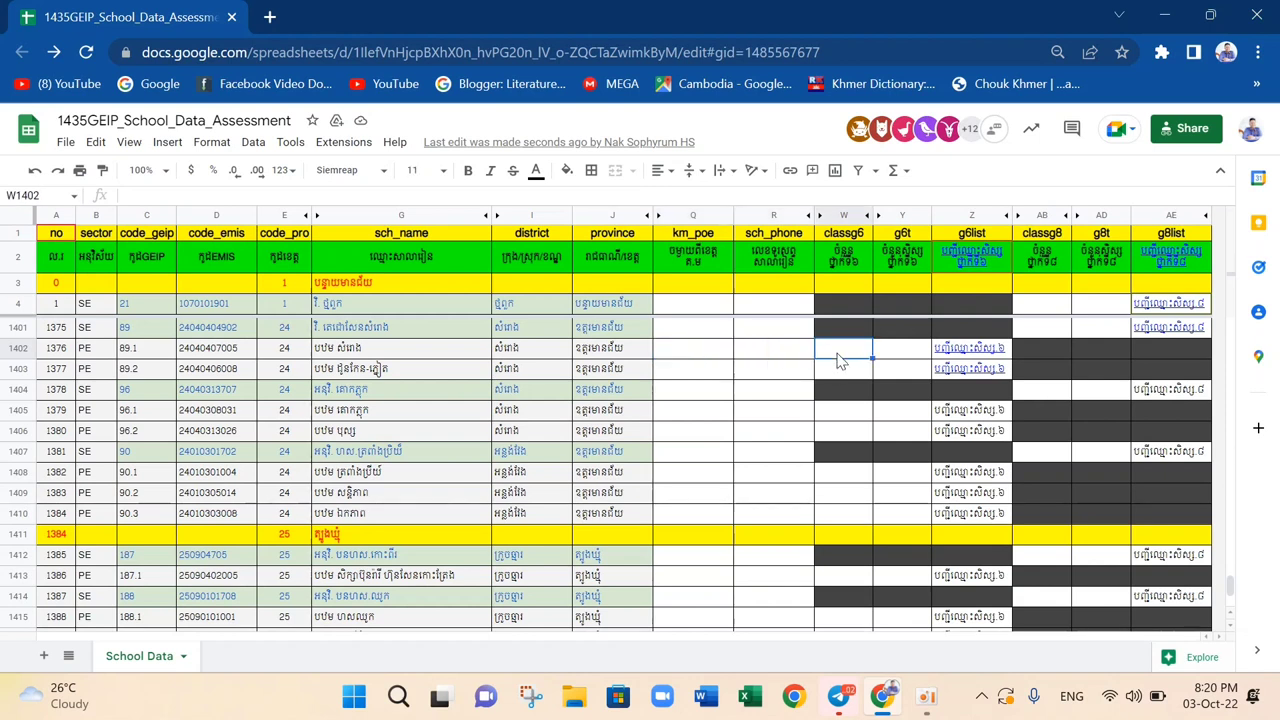
pyautogui.click(780, 360)
pyautogui.click(845, 358)
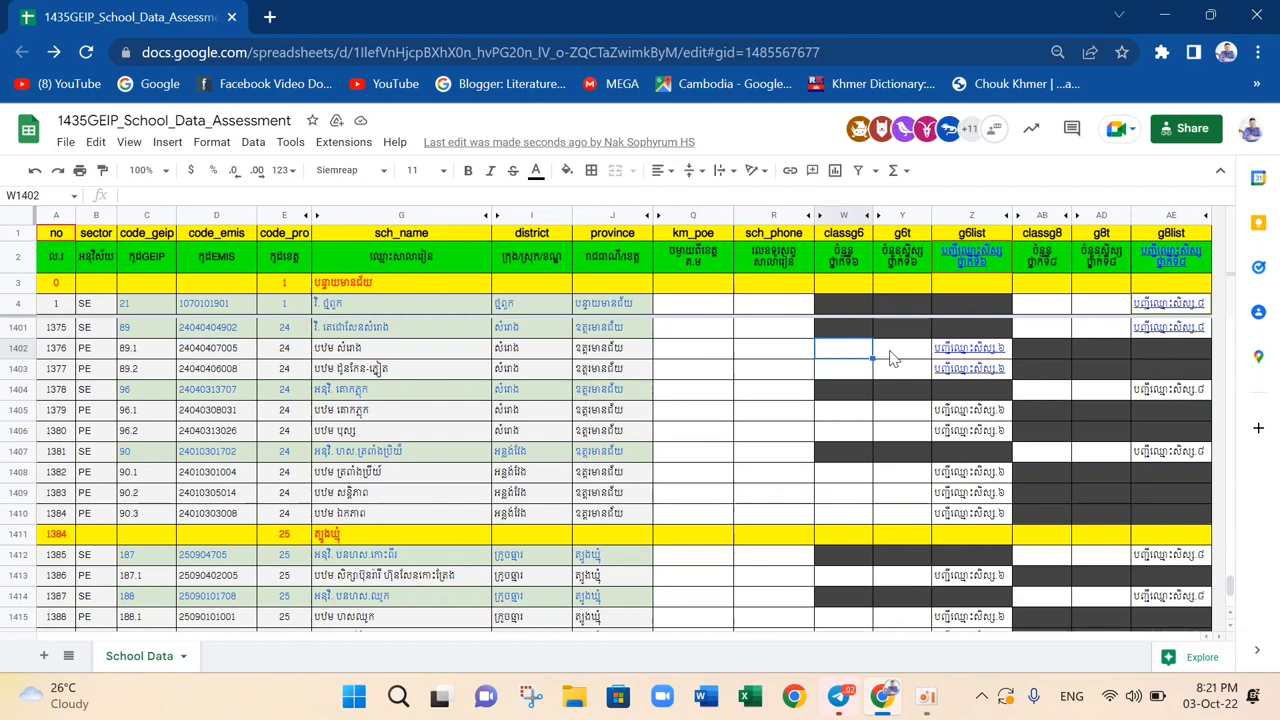
pyautogui.click(893, 358)
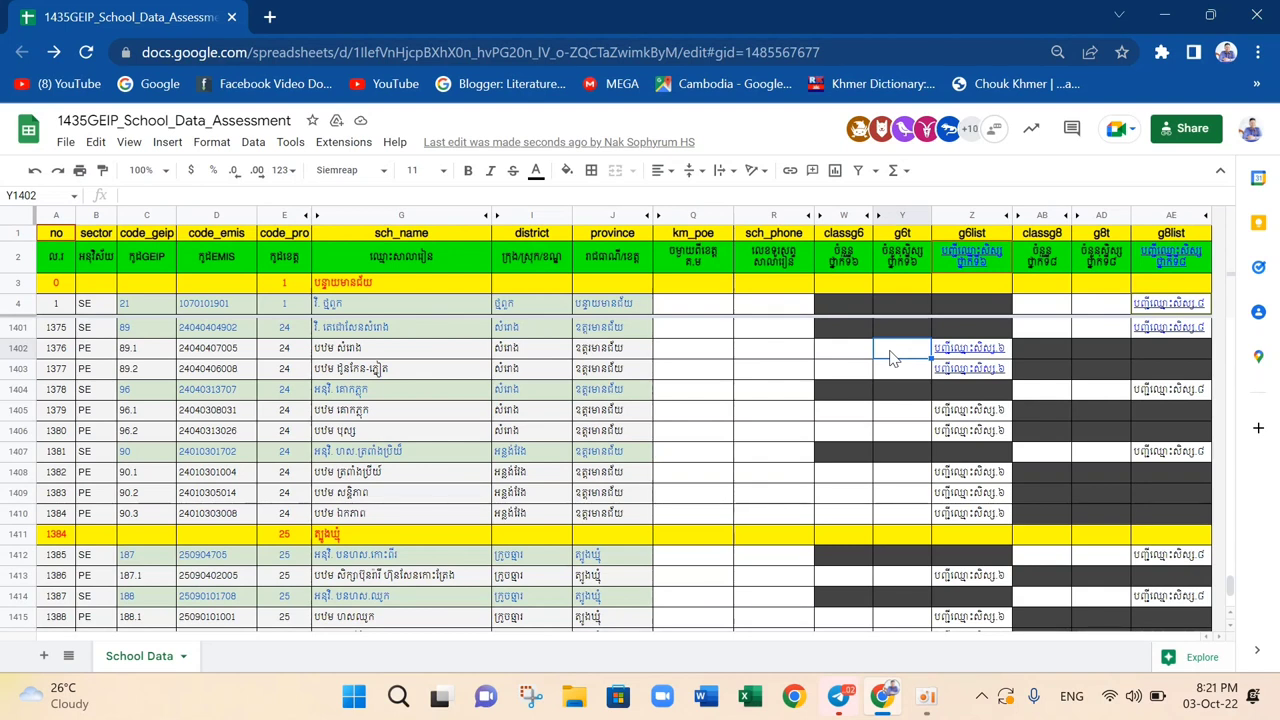
pyautogui.click(679, 383)
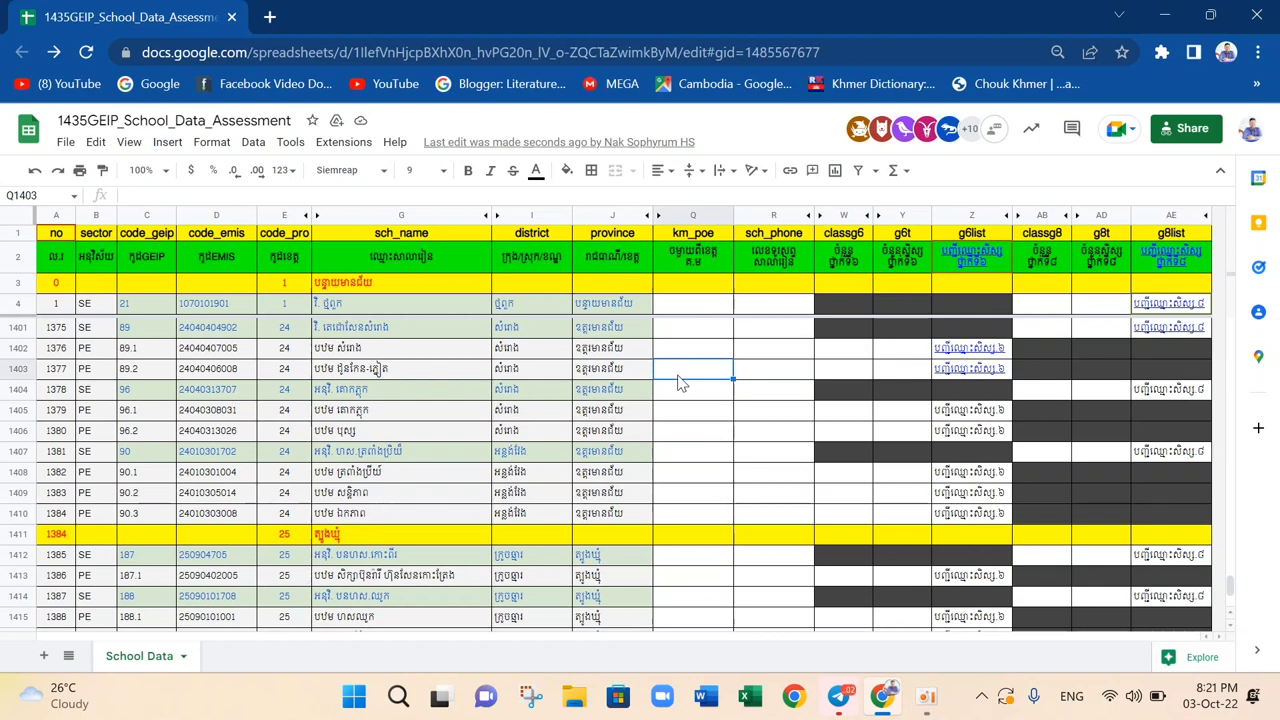
pyautogui.click(784, 376)
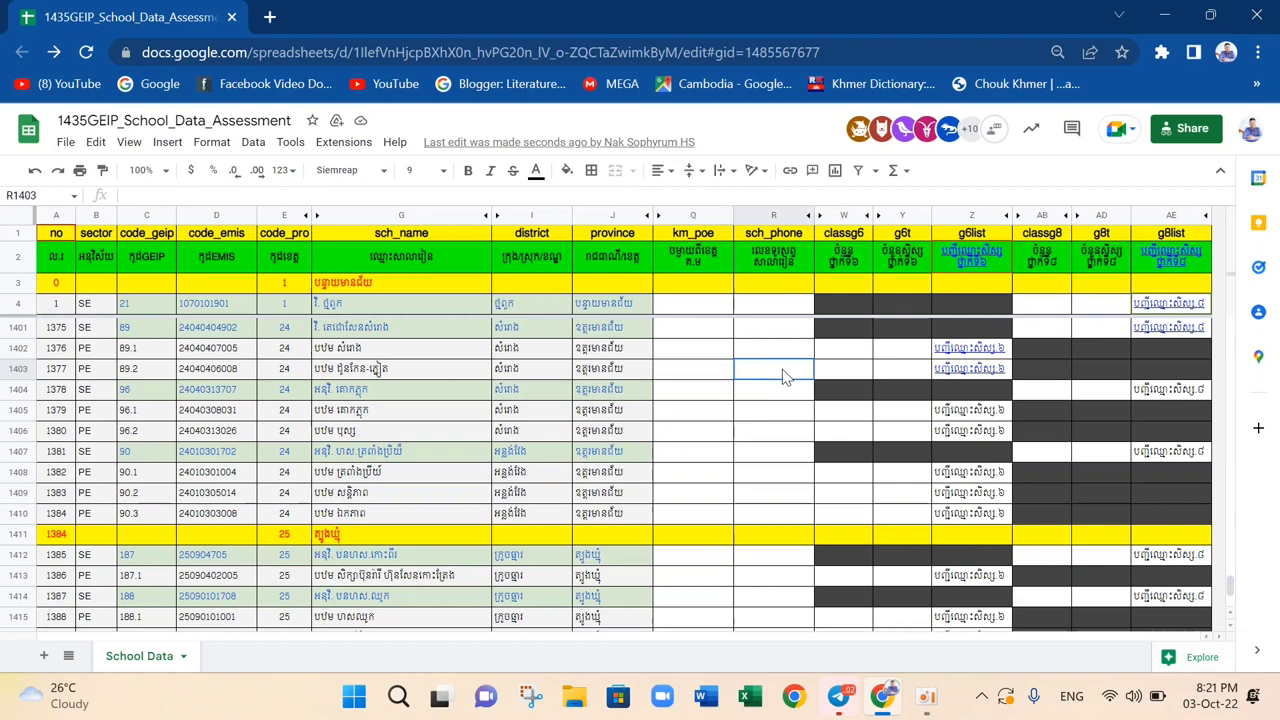
pyautogui.click(840, 376)
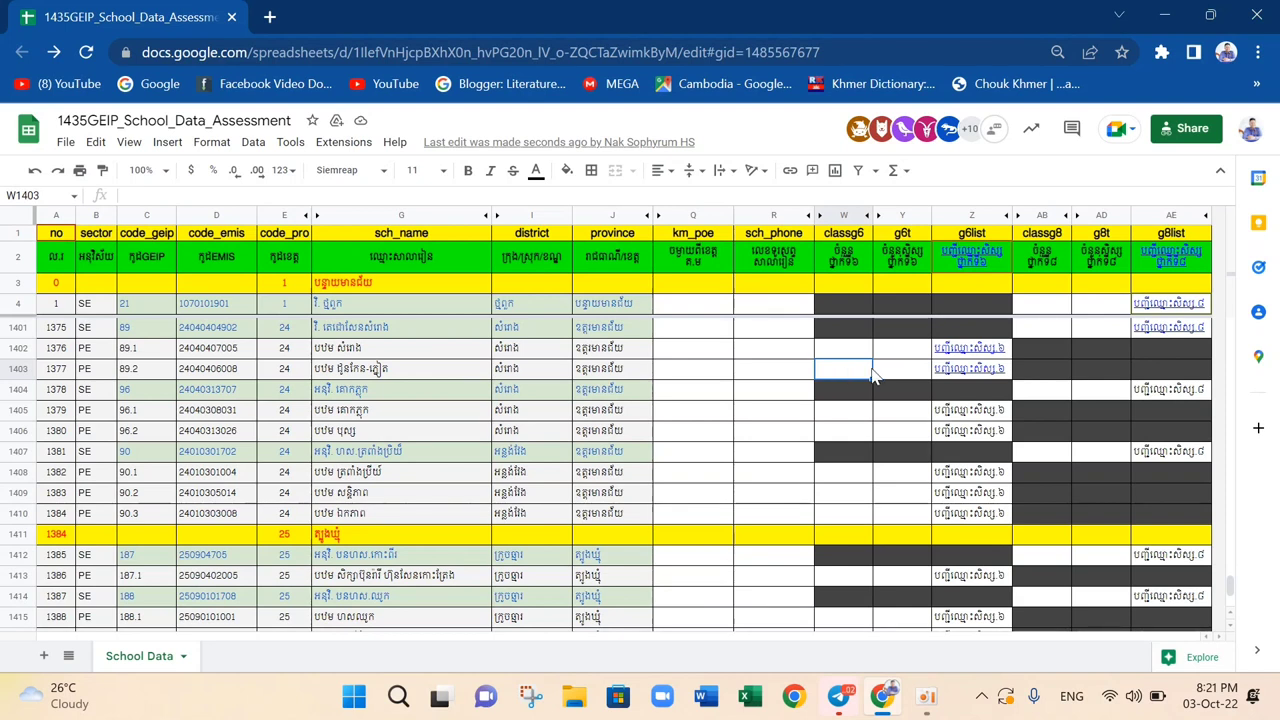
pyautogui.click(895, 376)
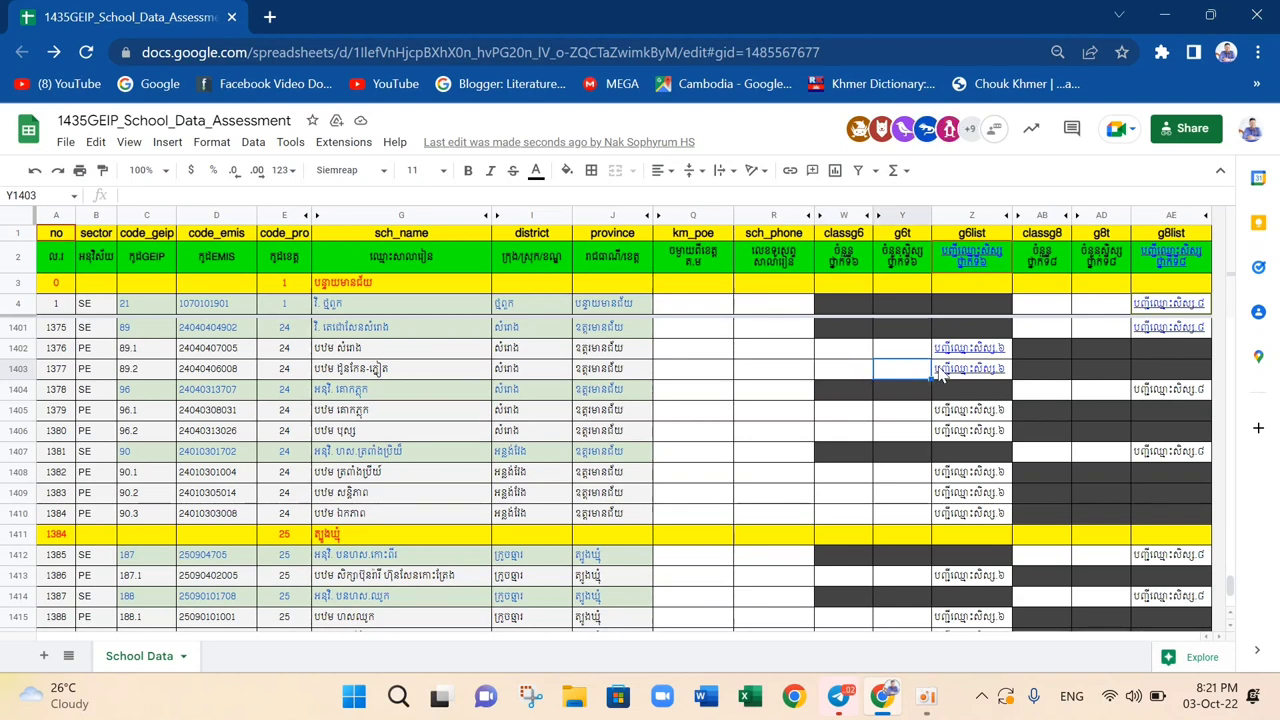
# - Preview the template link in the g6list header and the student list links of schools 89, 89.1 and 89.2
pyautogui.click(975, 270)
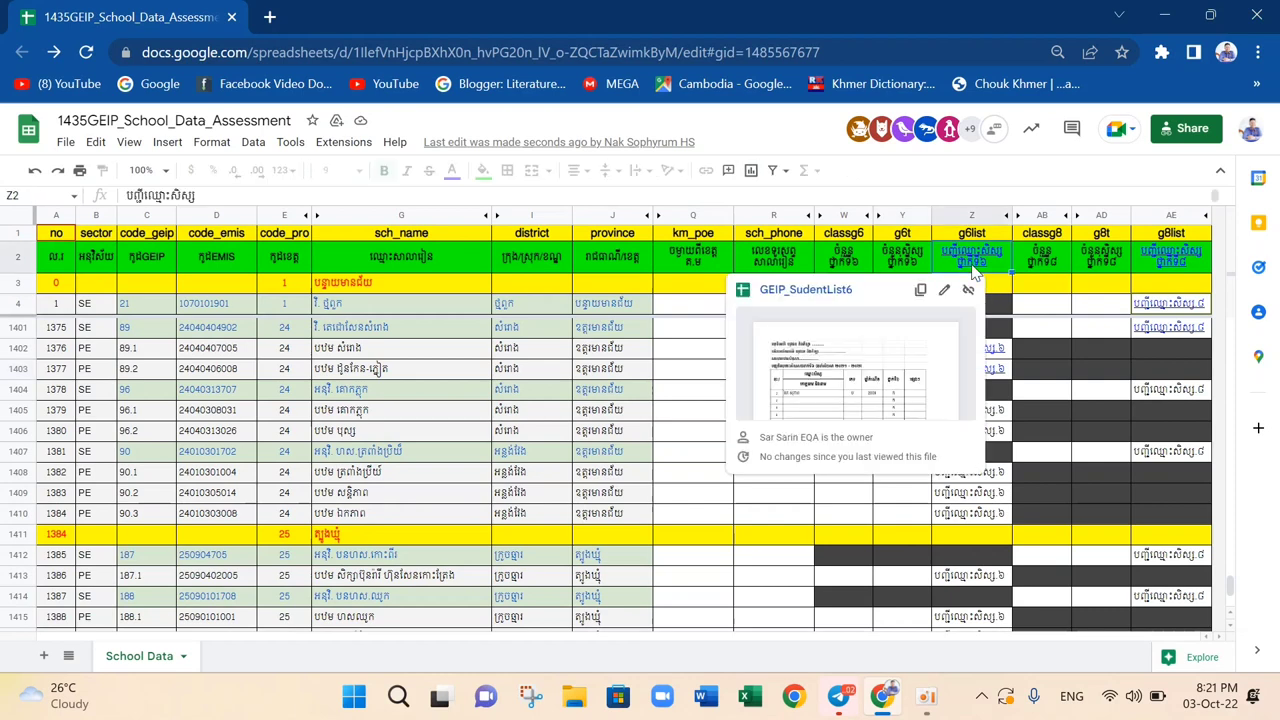
pyautogui.click(966, 371)
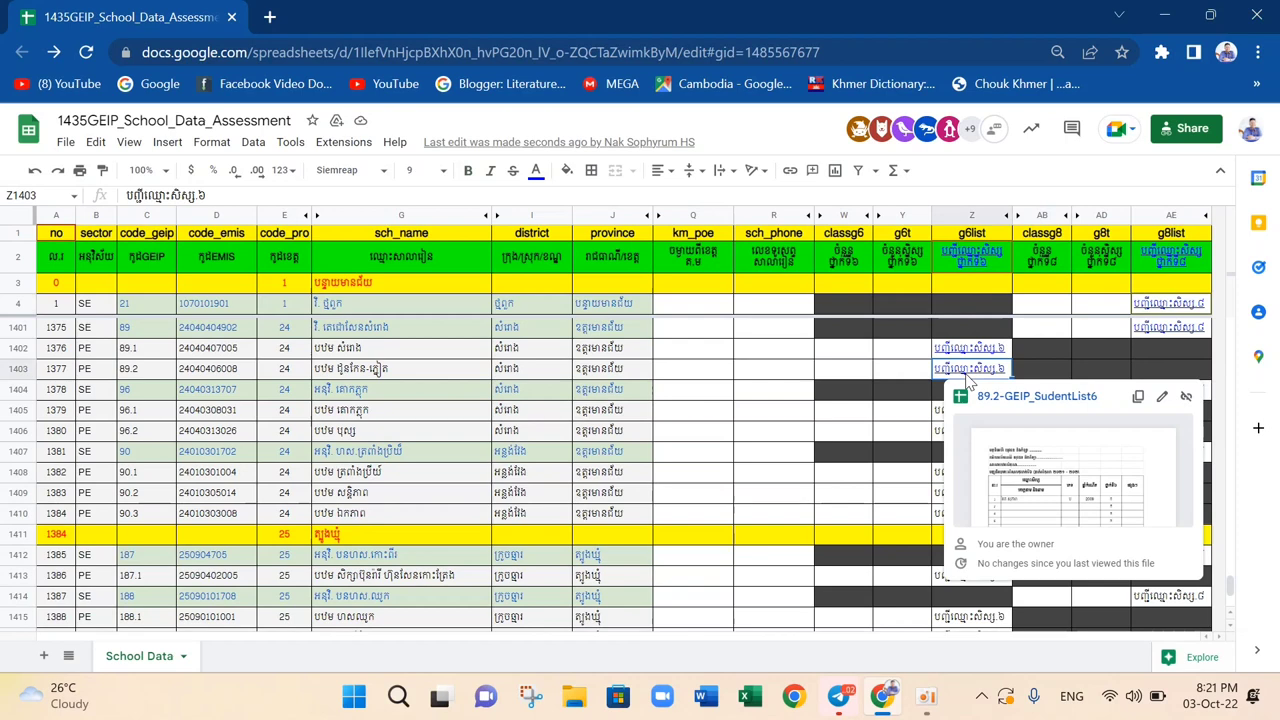
pyautogui.click(1146, 330)
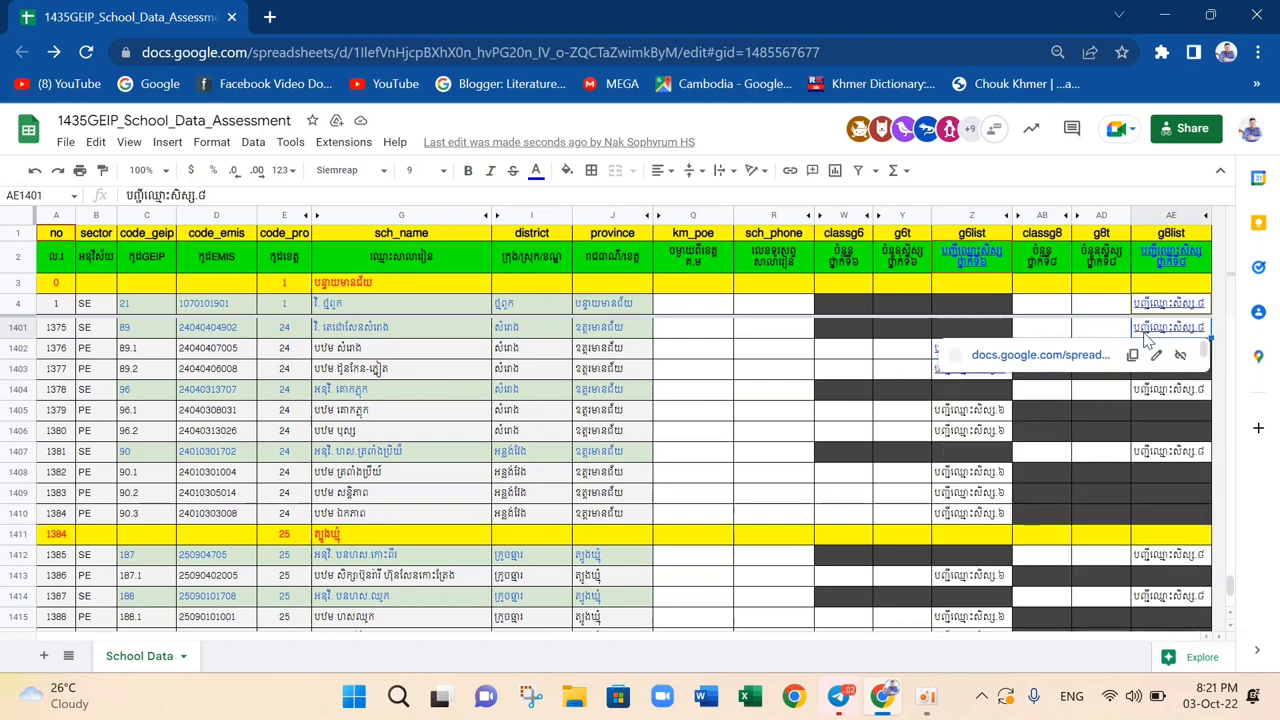
pyautogui.click(775, 372)
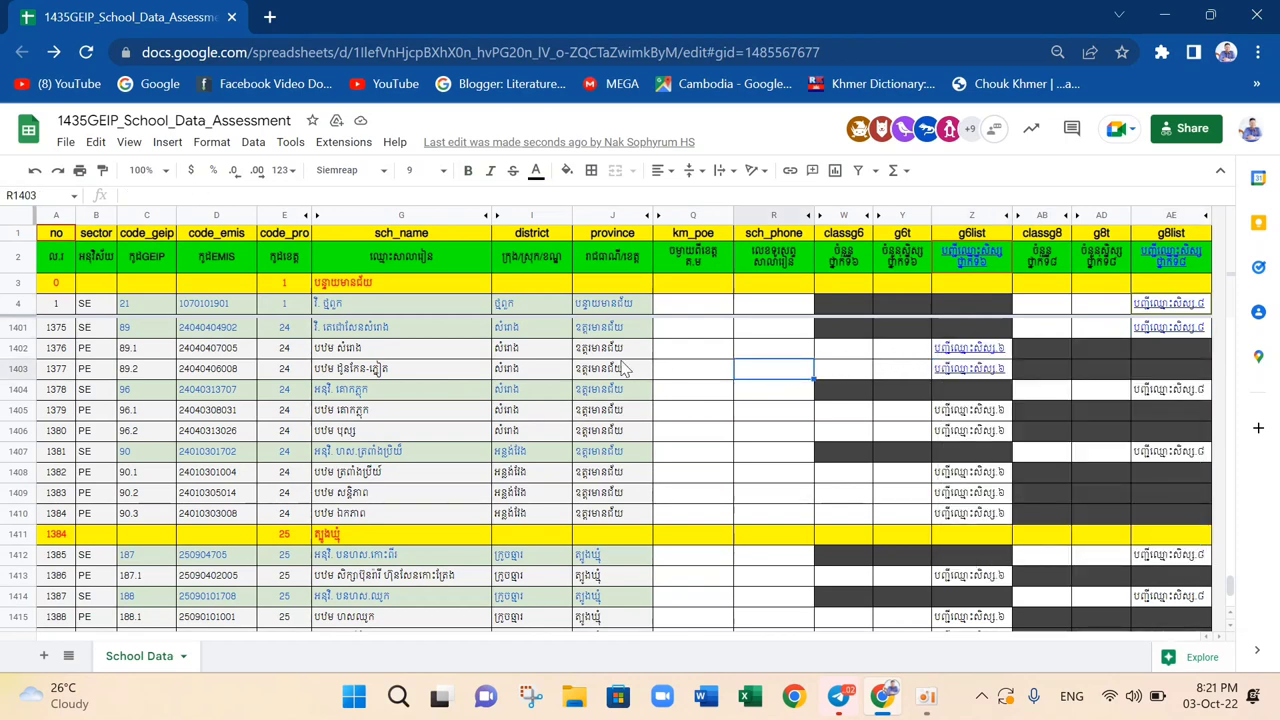
pyautogui.click(955, 352)
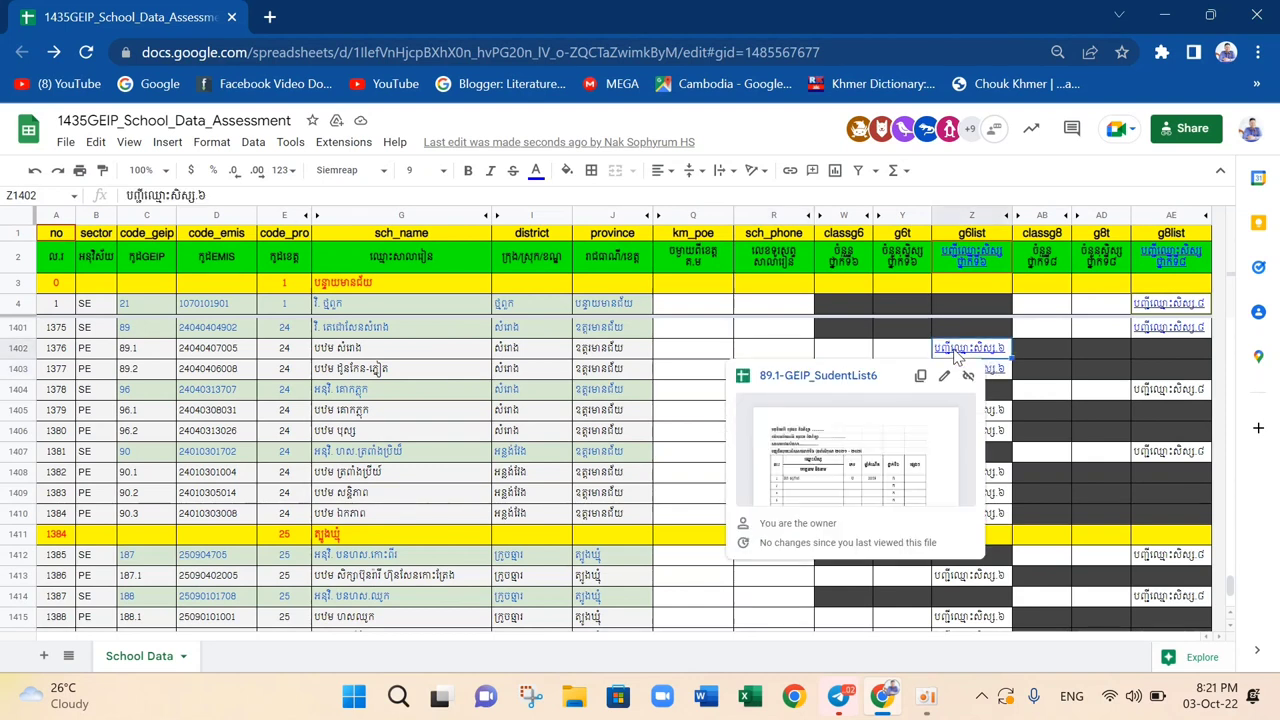
pyautogui.click(1036, 377)
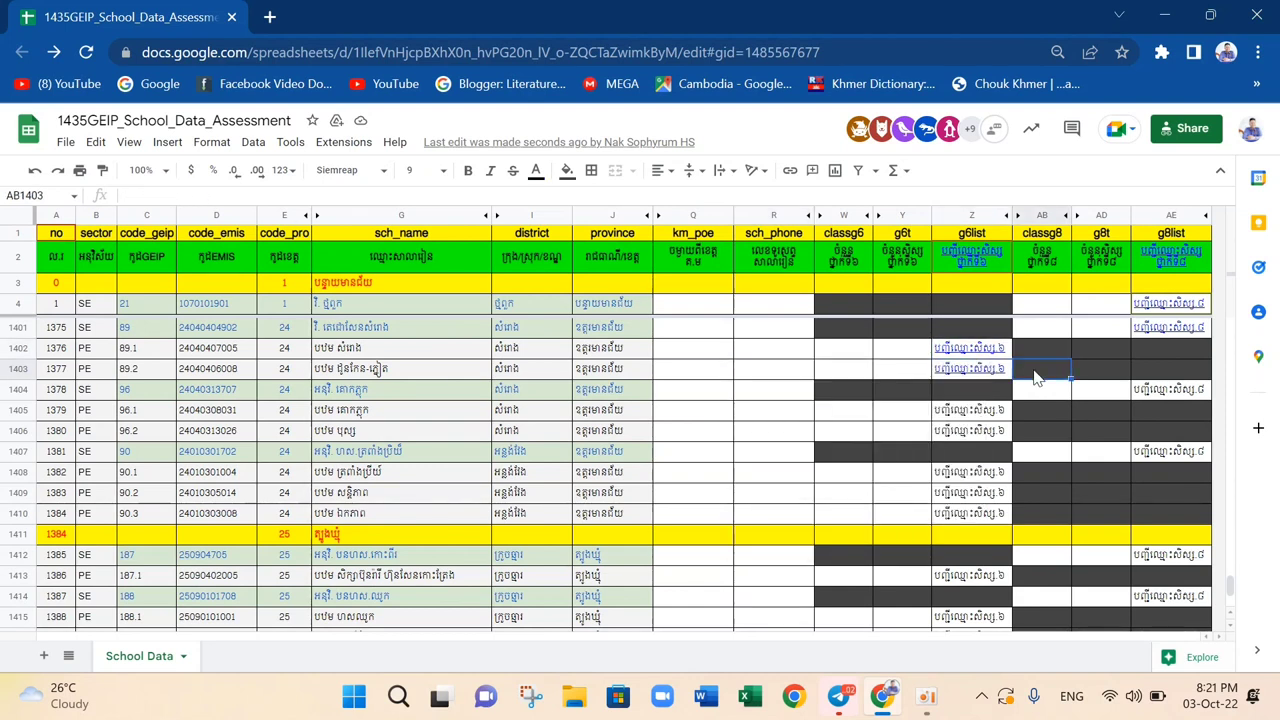